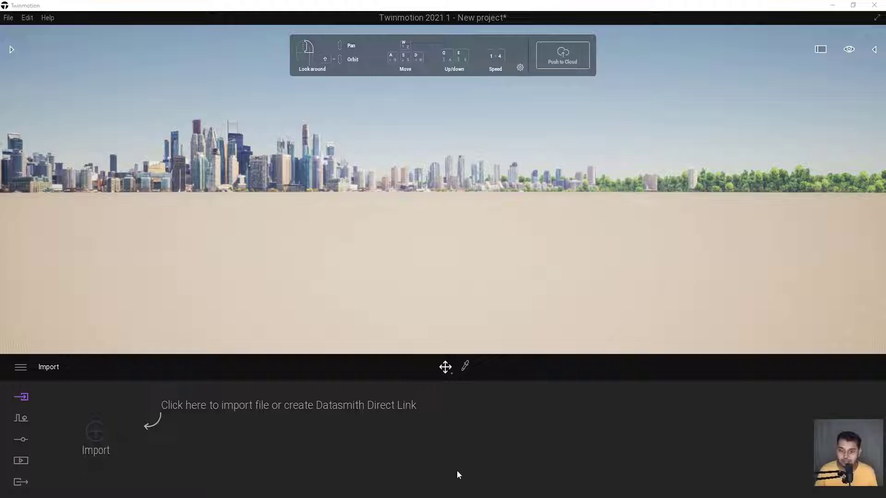
Switch to Revit and bring up its Twinmotion 2020 add-in tools
click(445, 487)
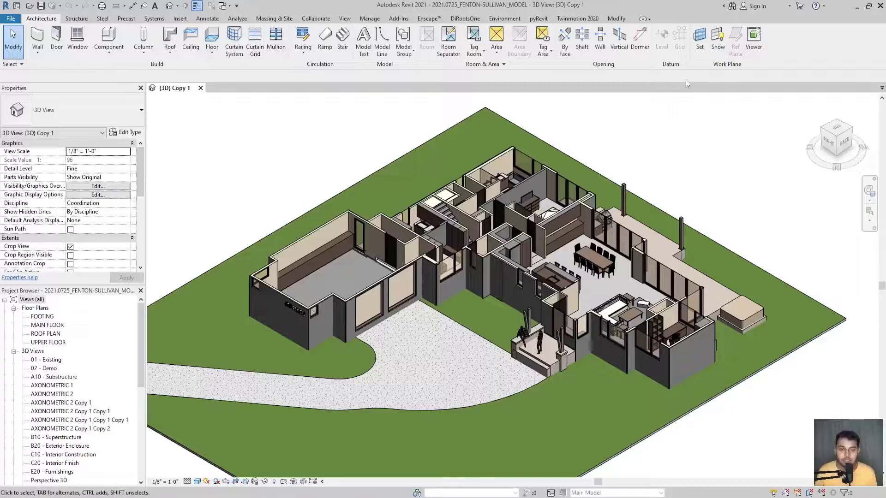
click(563, 20)
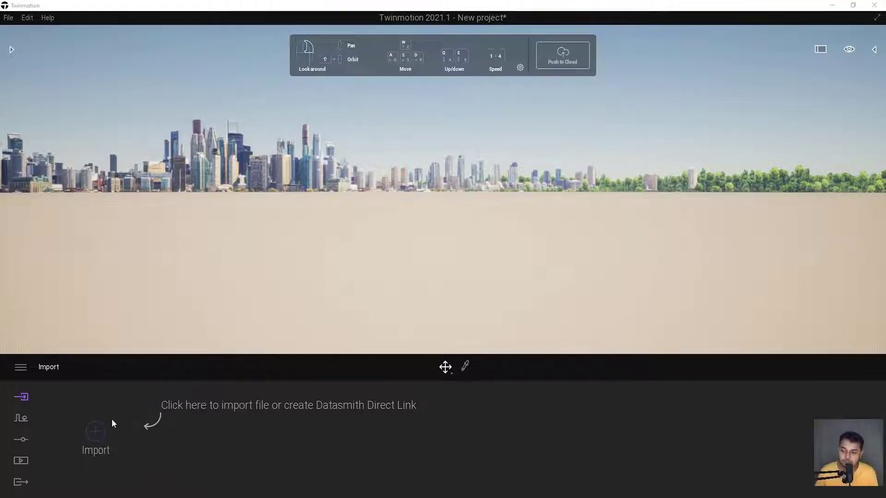
In Twinmotion, import the geometry file scene.fbx from the Project 7 folder, resolving the material conflict for all materials at once
click(99, 432)
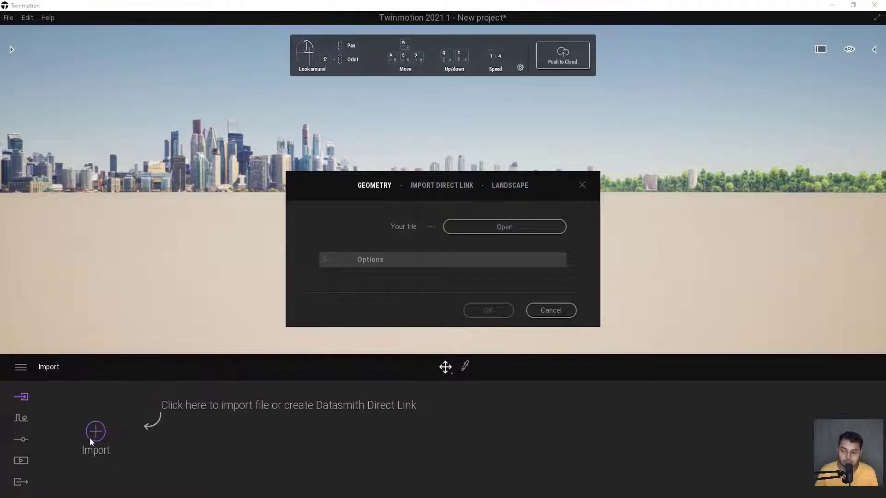
click(490, 232)
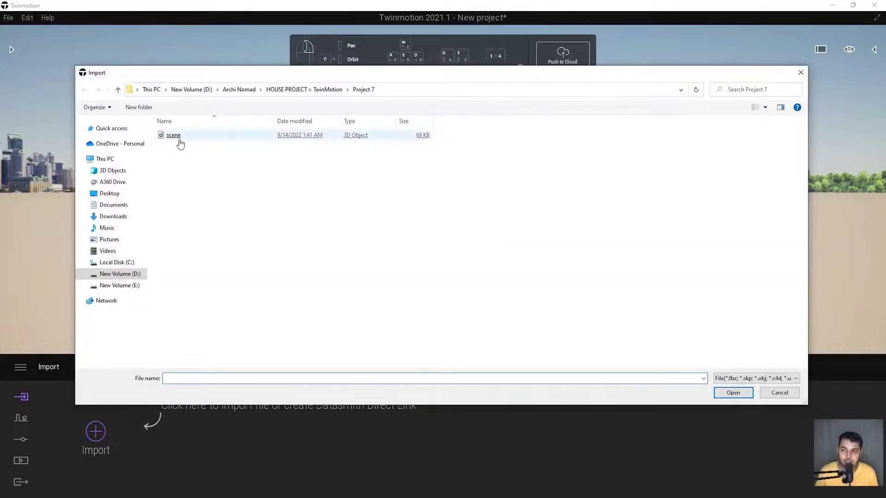
double_click(179, 142)
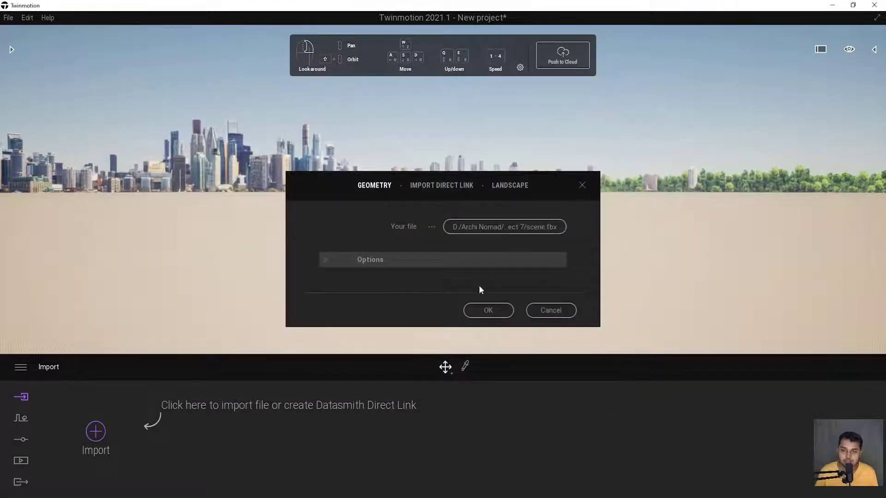
click(489, 310)
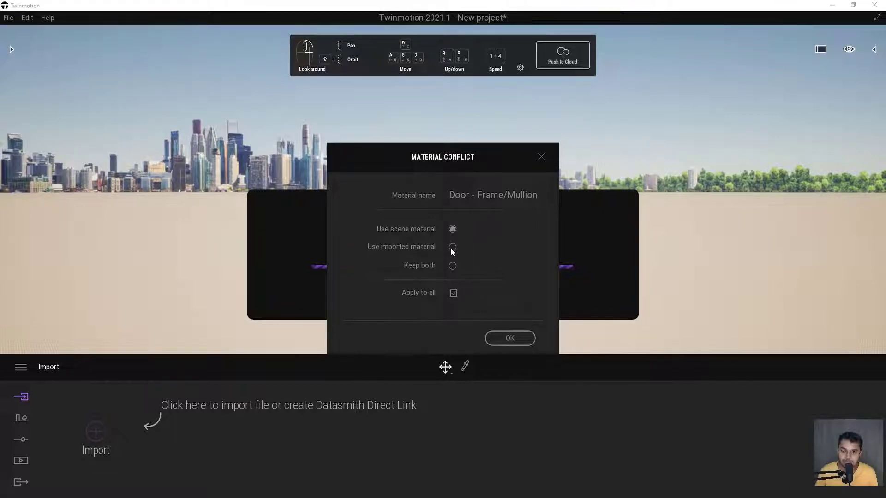
click(497, 337)
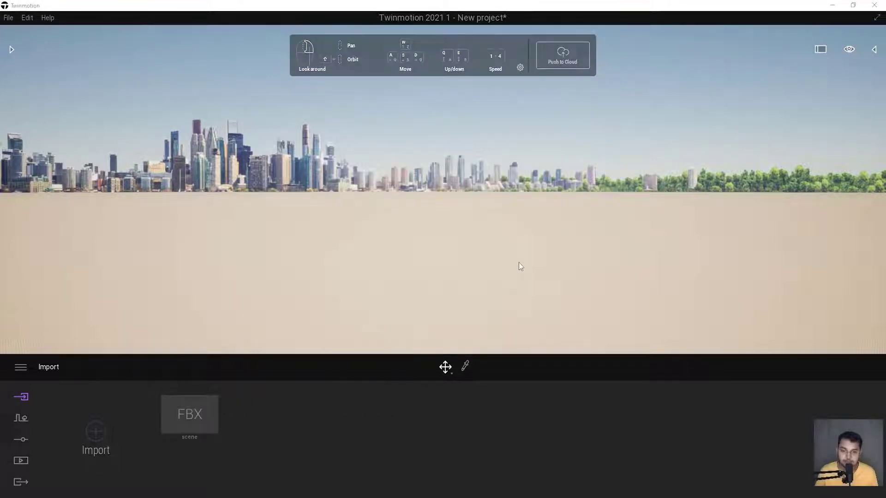
Show the scene graph, bring the imported room into view and delete the Starting Ground
right_drag(462, 241, 484, 267)
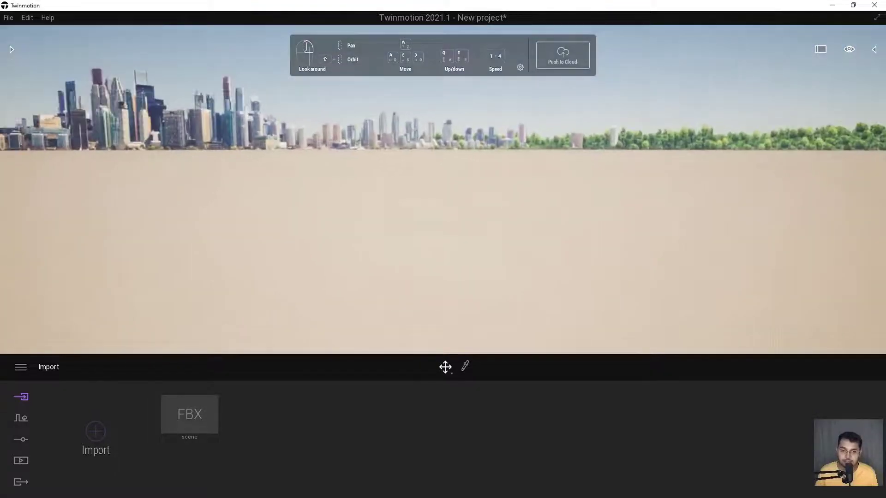
click(875, 51)
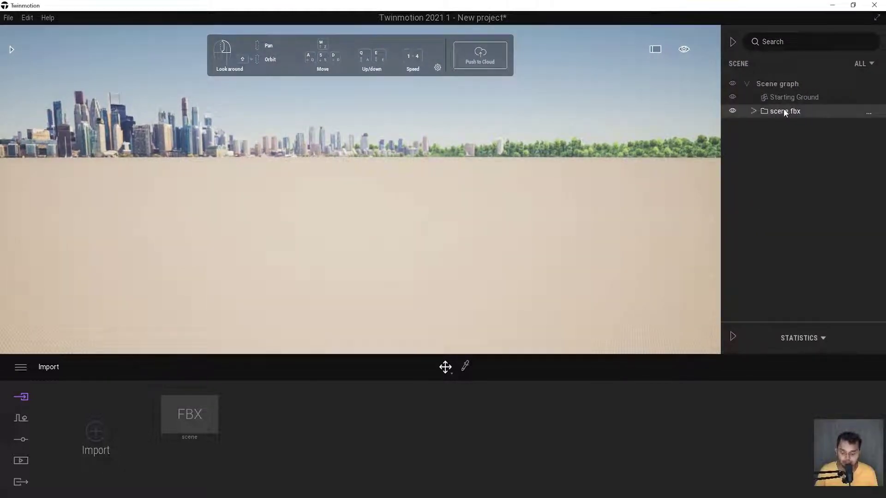
shift+middle_drag(555, 242, 664, 244)
key(a)
right_drag(555, 241, 549, 259)
key(w)
key(e)
key(s)
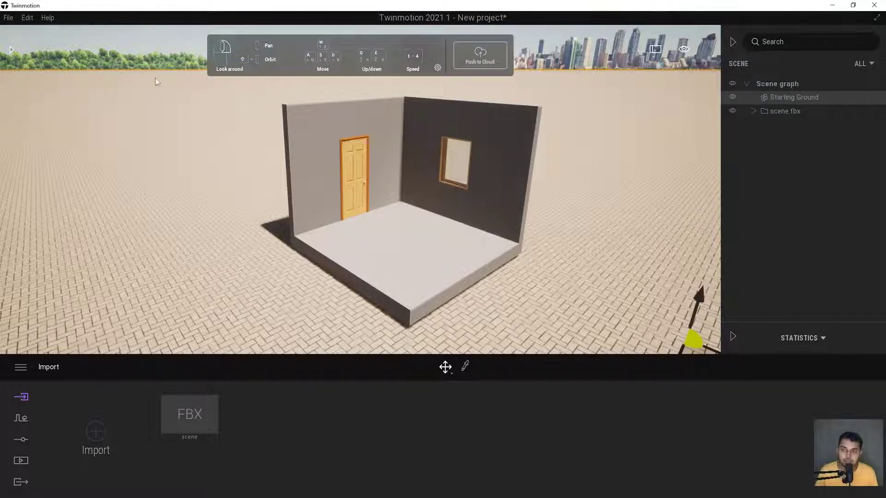
right_drag(657, 269, 635, 236)
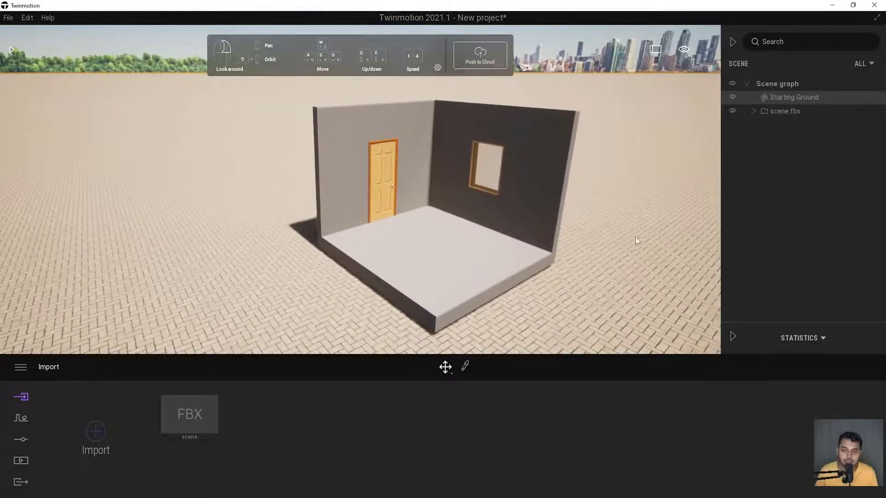
key(Delete)
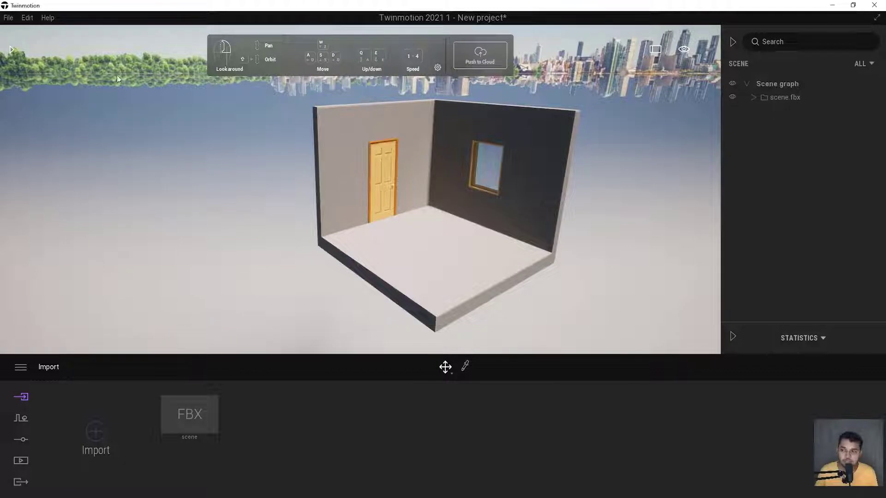
Set the location's background picture to None
click(25, 420)
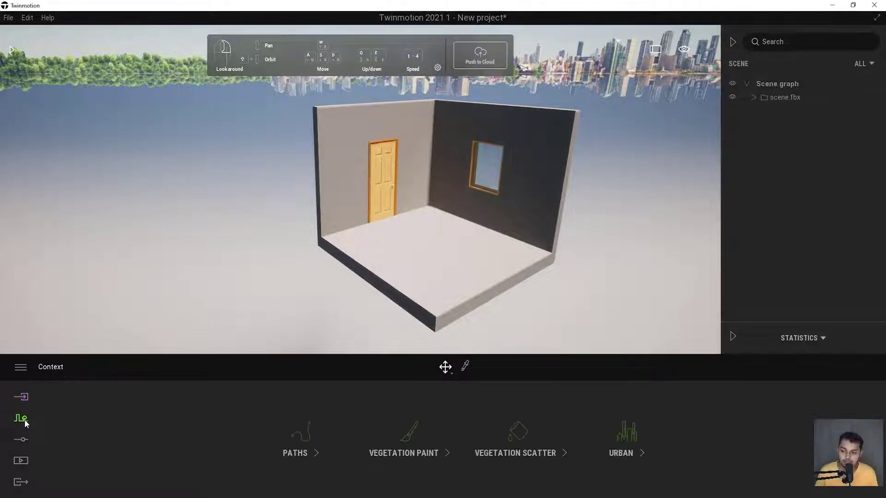
click(23, 440)
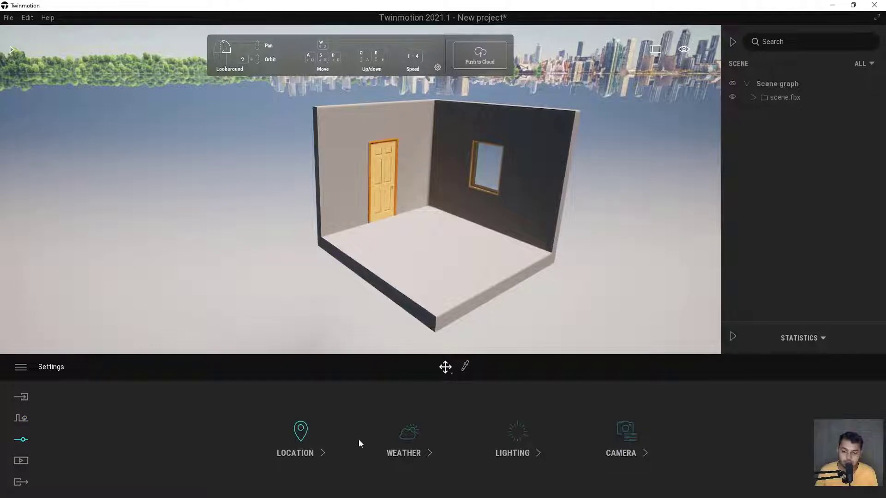
click(622, 436)
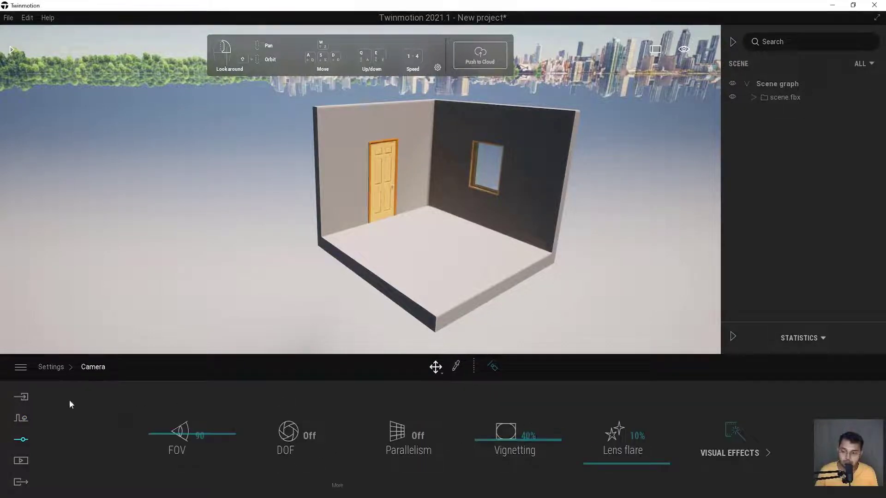
click(23, 440)
click(300, 434)
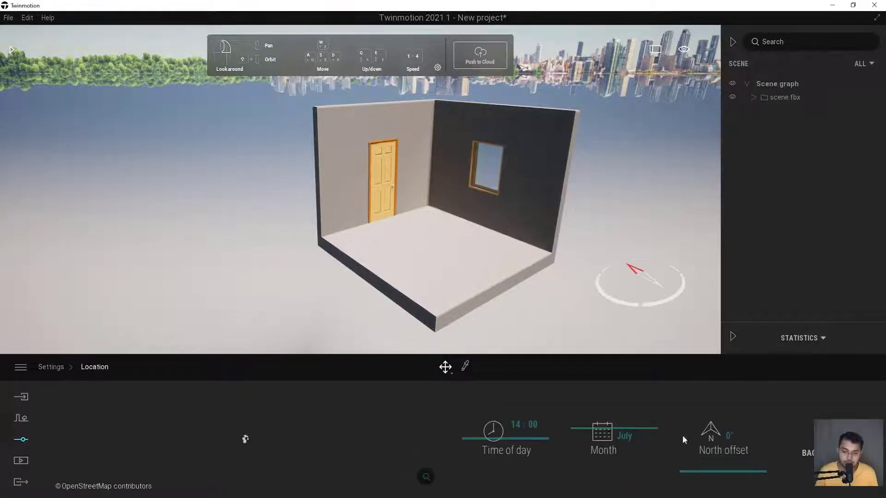
click(421, 474)
click(419, 438)
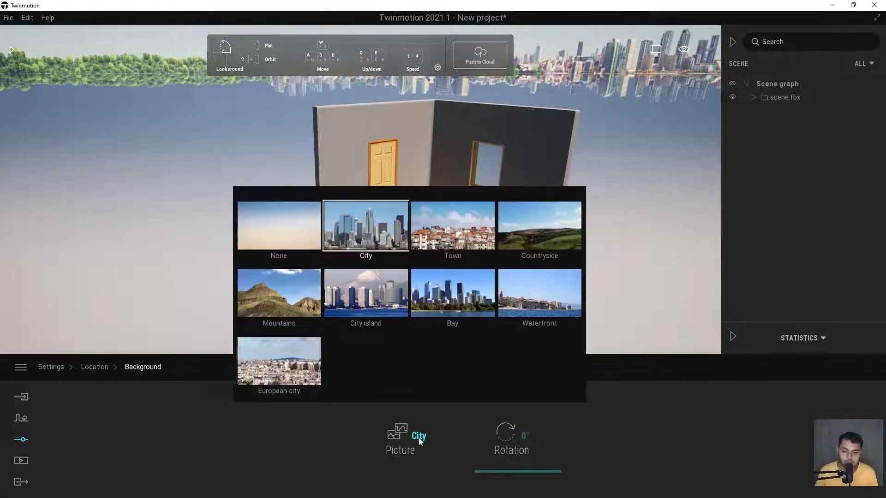
click(277, 229)
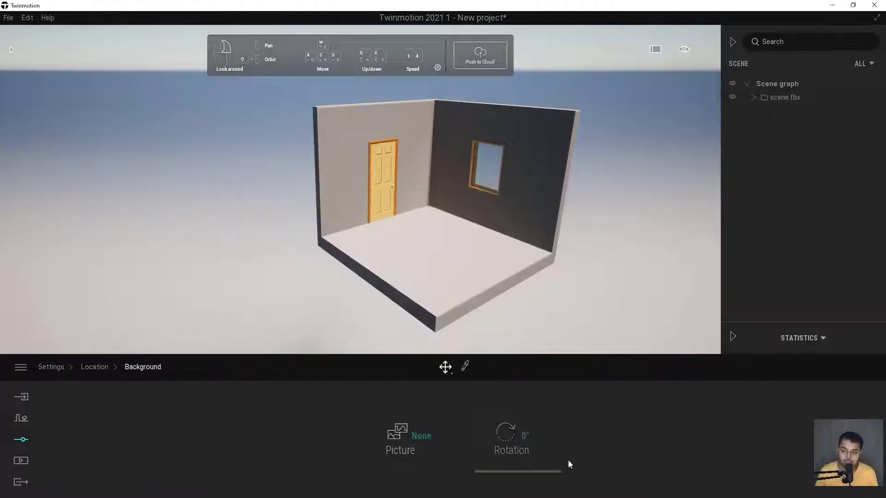
click(24, 440)
drag(509, 269, 511, 253)
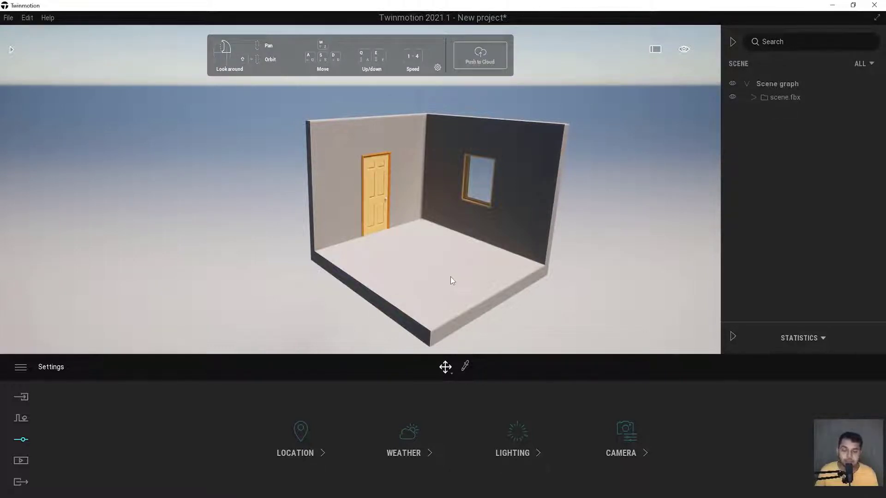
key(s)
right_drag(436, 275, 441, 257)
key(w)
key(s)
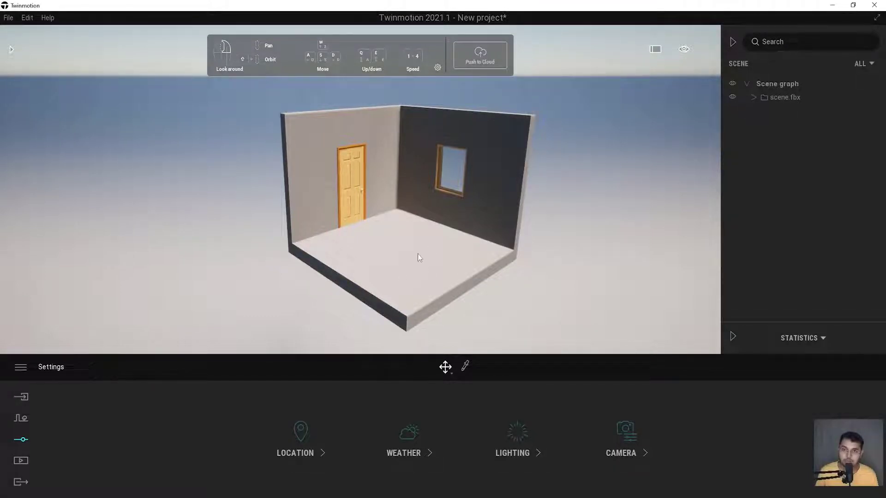
Open the asset library and show the Wood category of its materials
click(11, 49)
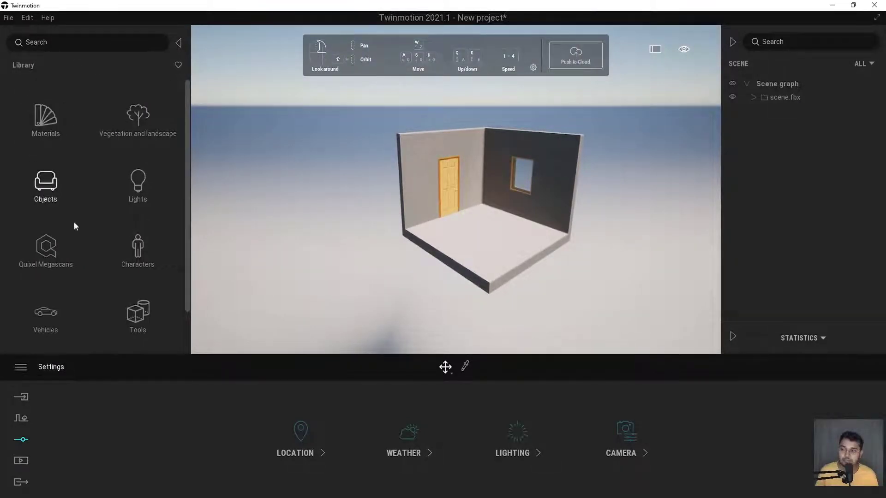
scroll(103, 234, down, 1)
scroll(94, 242, up, 1)
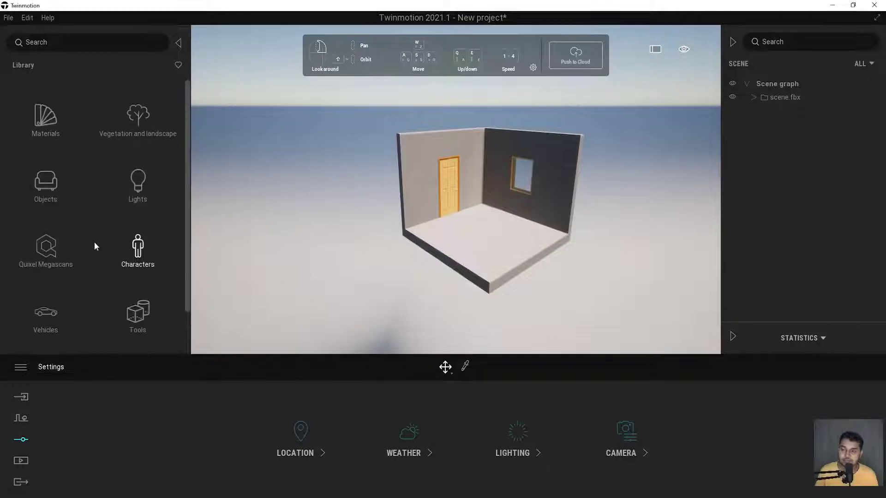
click(56, 120)
key(w)
right_drag(419, 216, 438, 249)
key(s)
scroll(205, 207, down, 2)
scroll(206, 207, up, 3)
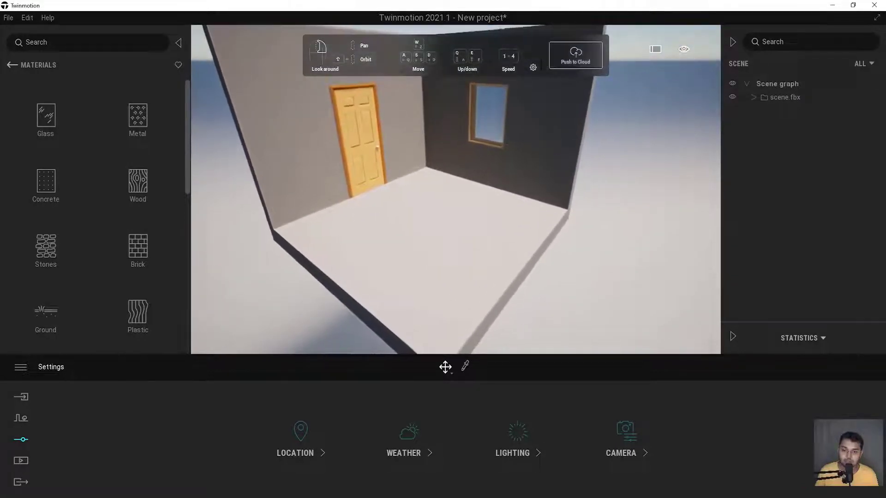
scroll(205, 207, down, 3)
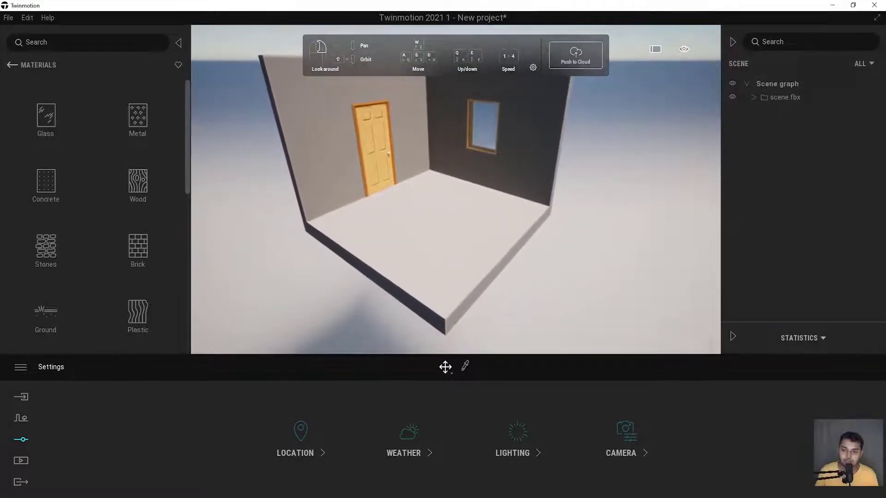
click(136, 188)
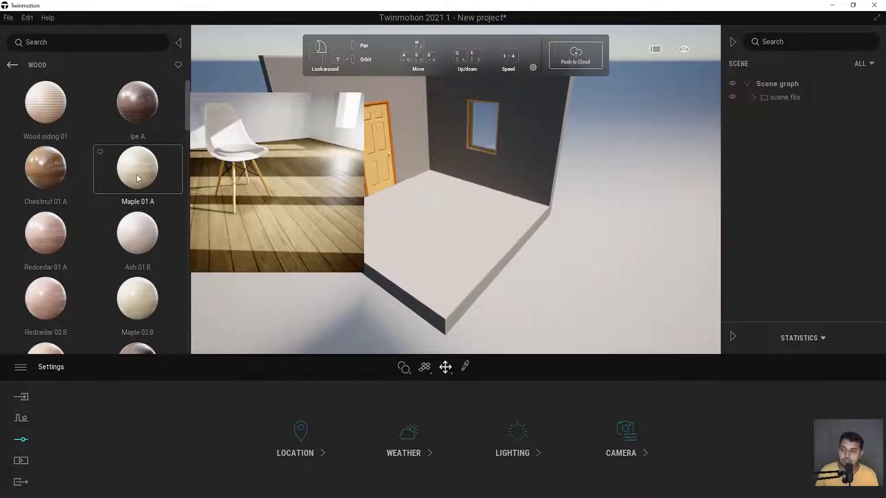
Apply the Ipe A wood material to the room's floor
drag(136, 175, 95, 170)
mouse_move(61, 171)
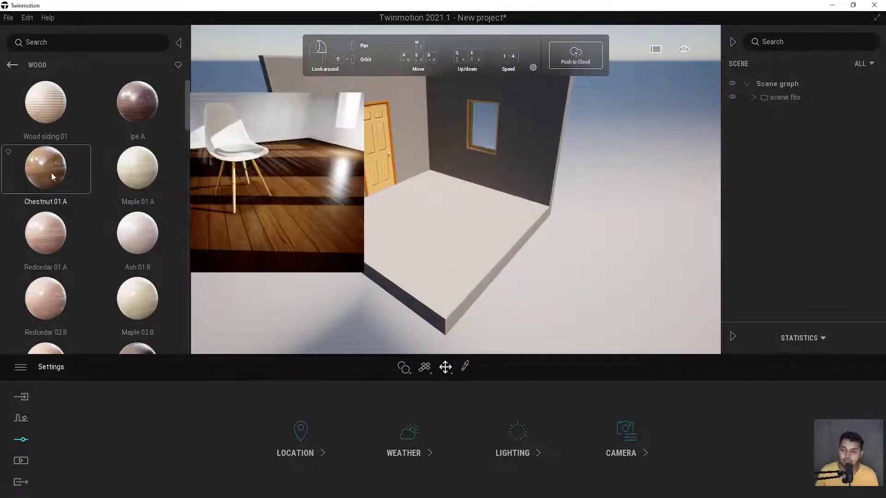
mouse_move(54, 173)
mouse_down()
mouse_move(451, 231)
mouse_move(60, 189)
mouse_up()
drag(127, 119, 430, 284)
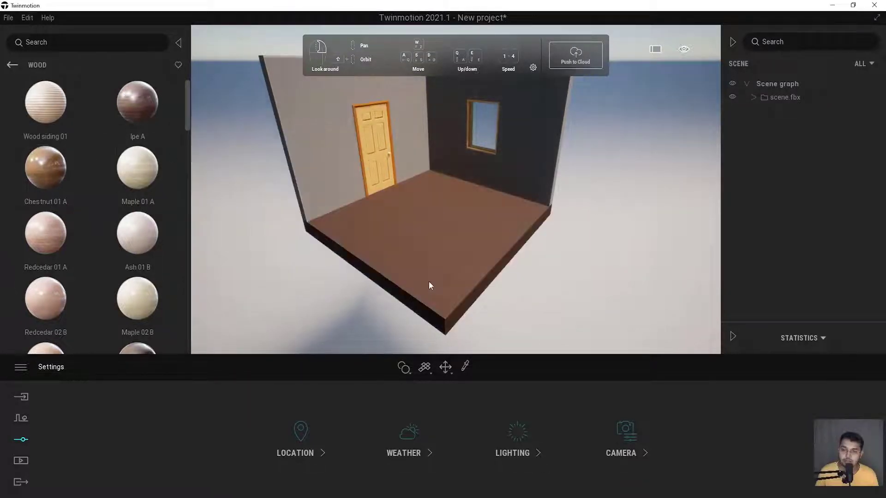
Apply the Chestnut 01 A wood material to the room's floor and set its scale to 9.43
drag(32, 184, 446, 264)
right_drag(447, 265, 434, 279)
key(w)
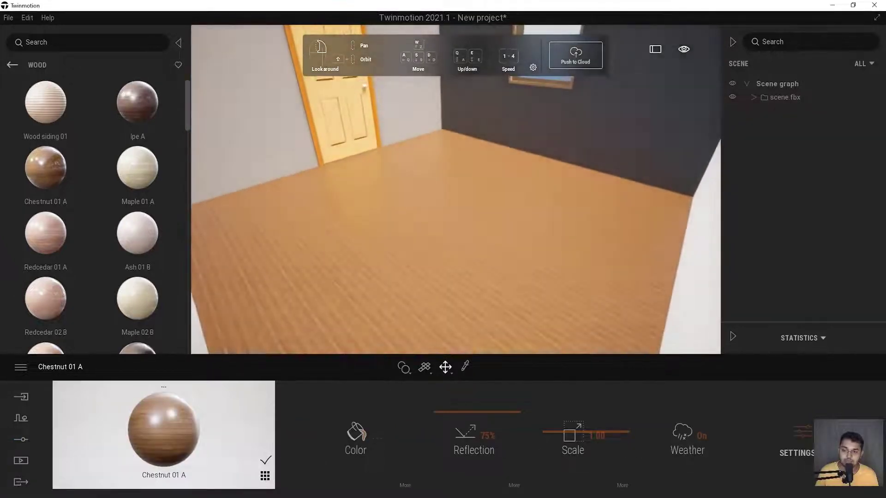
scroll(552, 342, down, 5)
drag(550, 432, 544, 390)
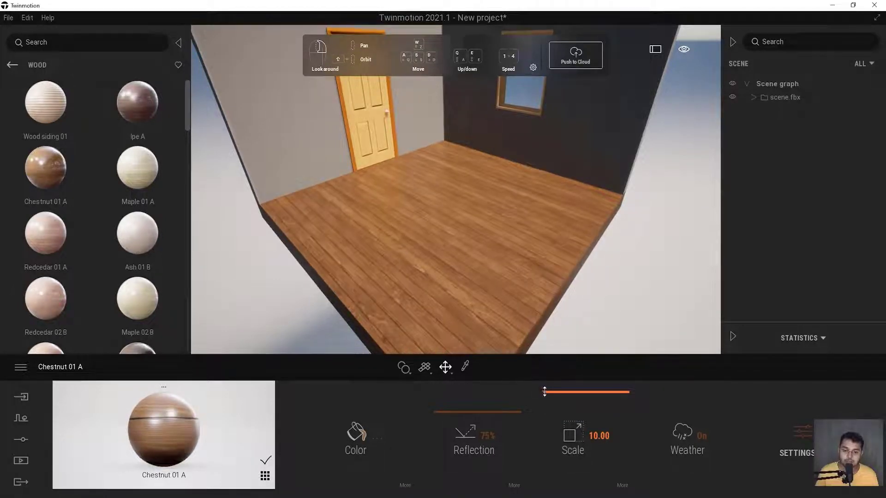
drag(544, 391, 547, 394)
scroll(492, 258, down, 3)
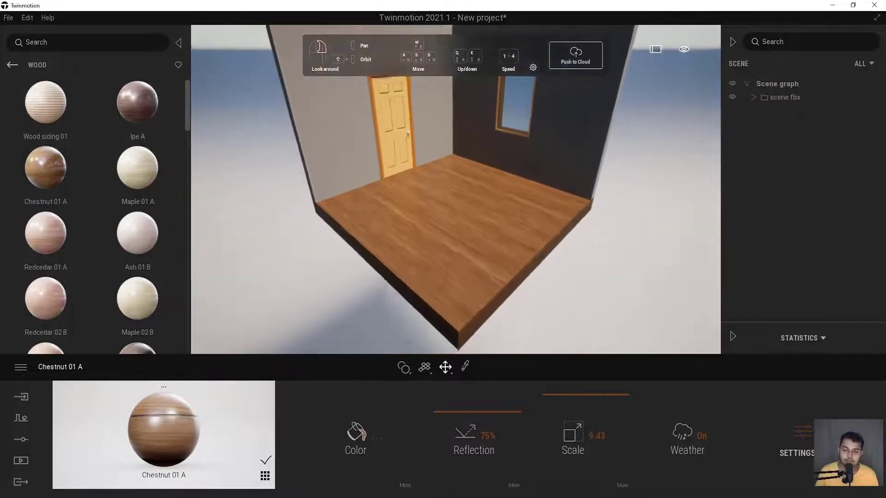
Set the reflection of the floor's Chestnut 01 A material to 100%
drag(450, 413, 449, 398)
scroll(450, 258, up, 5)
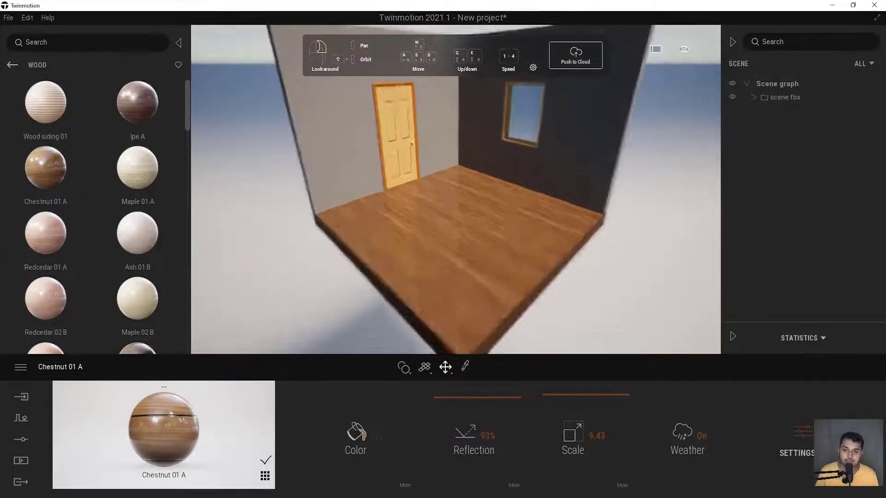
right_drag(450, 258, 410, 260)
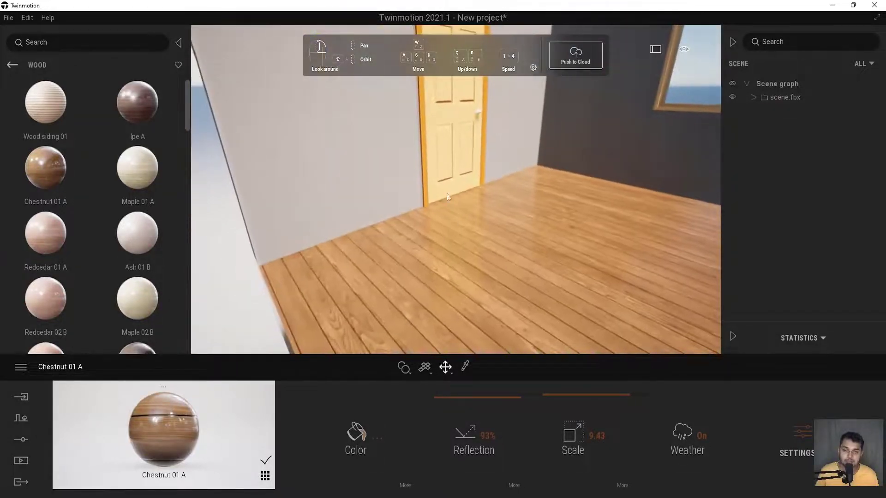
drag(435, 397, 435, 390)
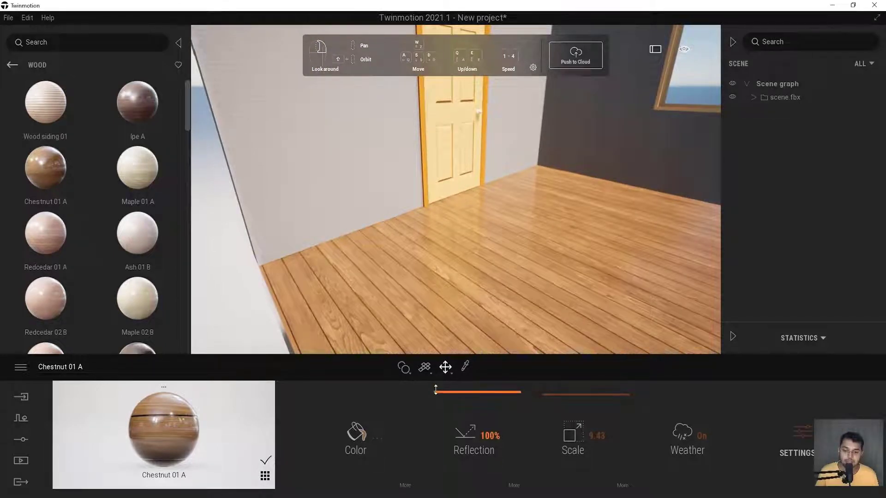
scroll(456, 189, down, 10)
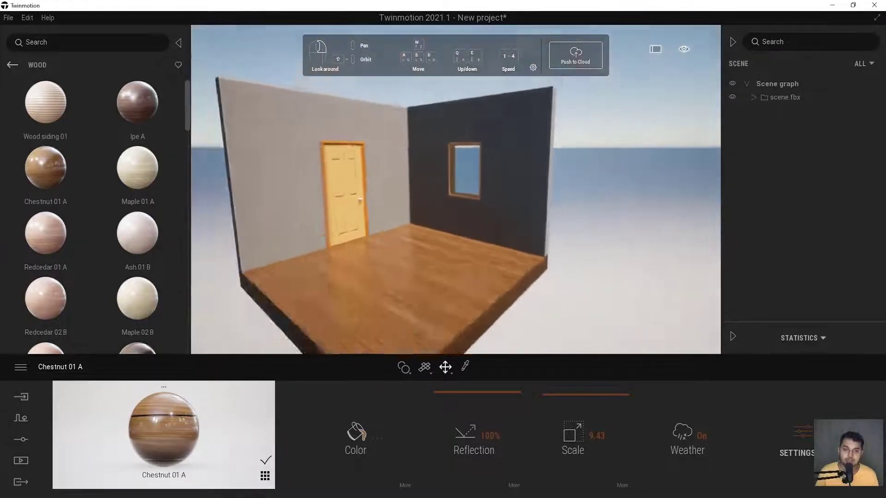
key(d)
mouse_move(481, 249)
right_down()
mouse_move(478, 258)
mouse_move(480, 249)
right_up()
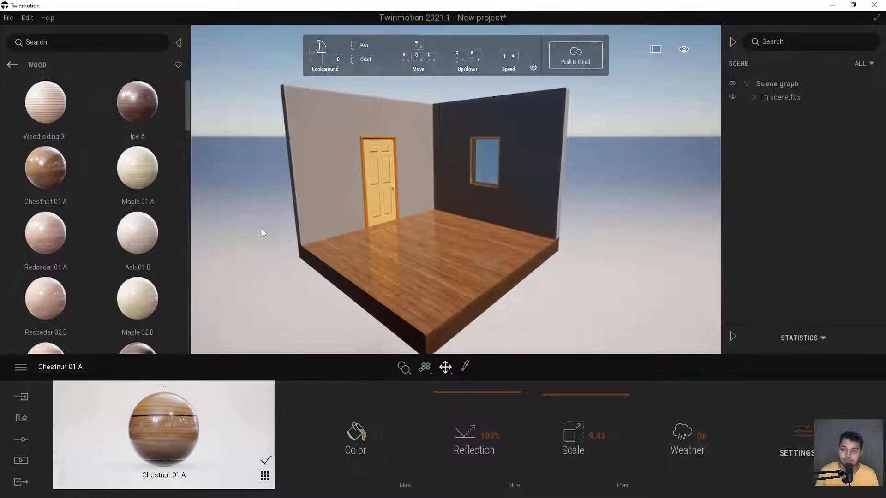
Show the Wall coverings category of the material library
click(12, 65)
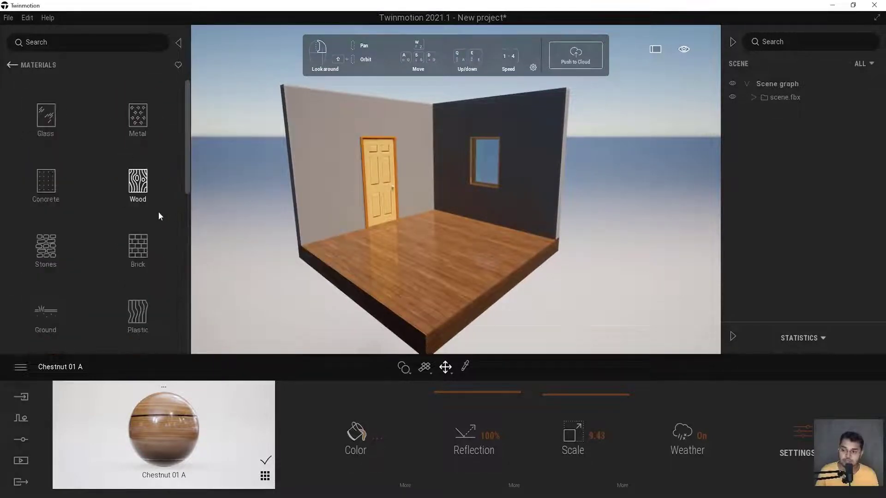
scroll(138, 219, down, 3)
click(49, 228)
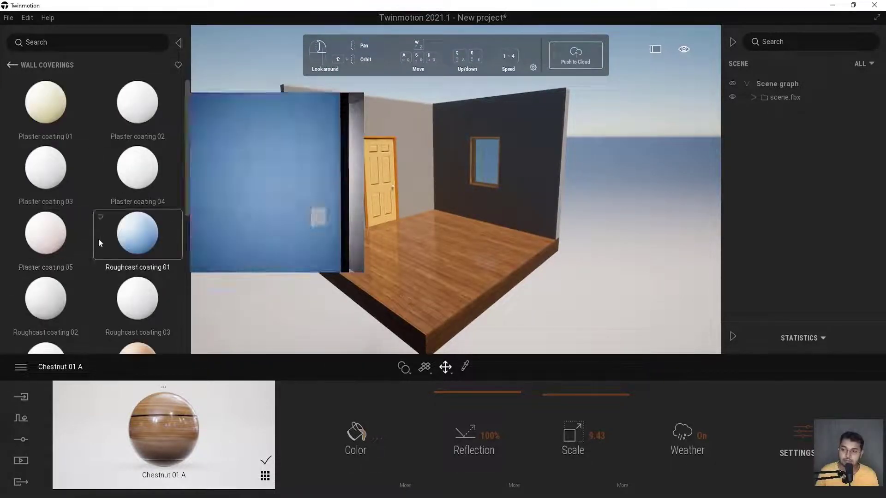
Apply the Plaster coating 05 material to the room's walls and set its scale to 3.99
drag(57, 230, 405, 157)
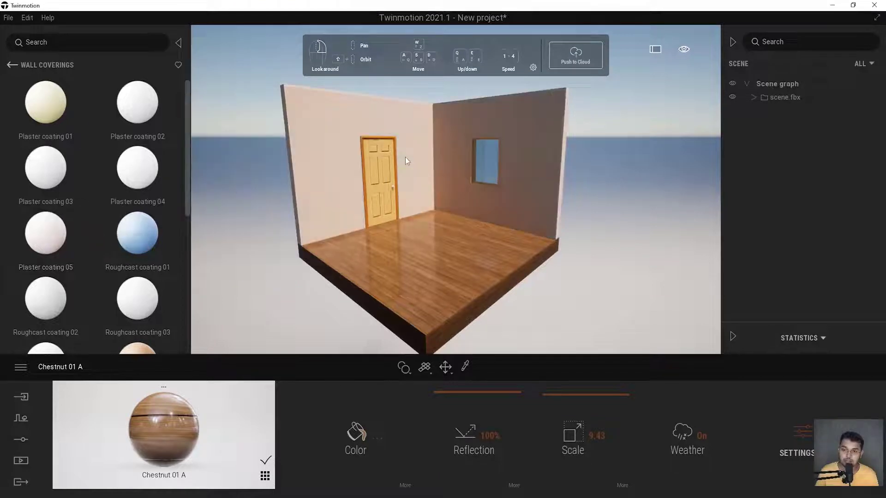
click(405, 157)
key(w)
right_drag(417, 160, 473, 149)
key(w)
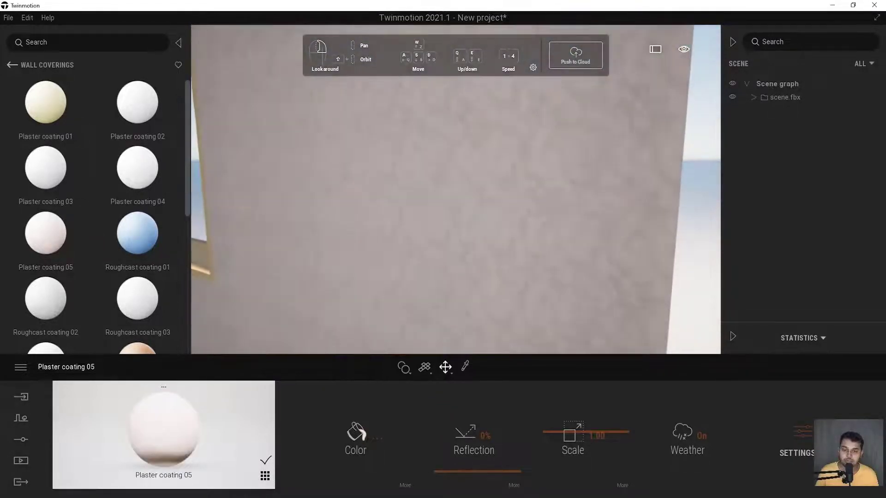
drag(546, 434, 523, 221)
key(s)
right_drag(523, 221, 449, 249)
key(s)
key(s)
key(s)
key(e)
key(w)
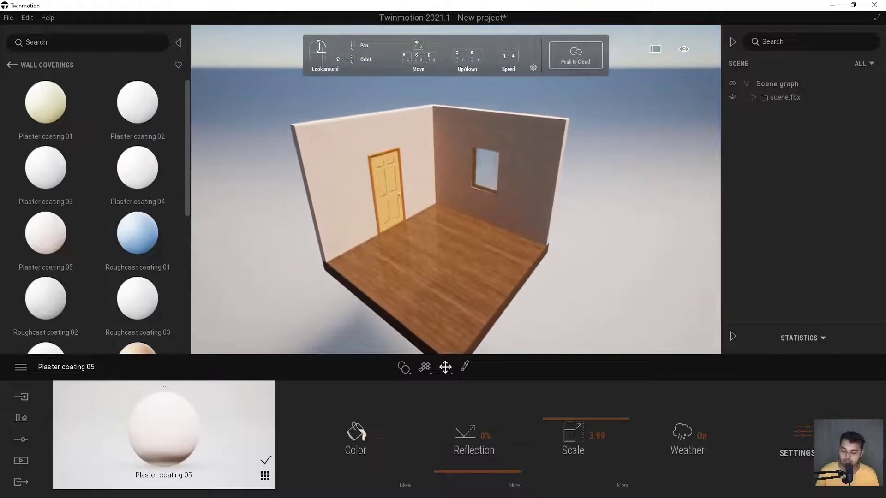
Examine the room's plaster-coated walls and wood floor from several distances and angles
key(w)
key(s)
key(a)
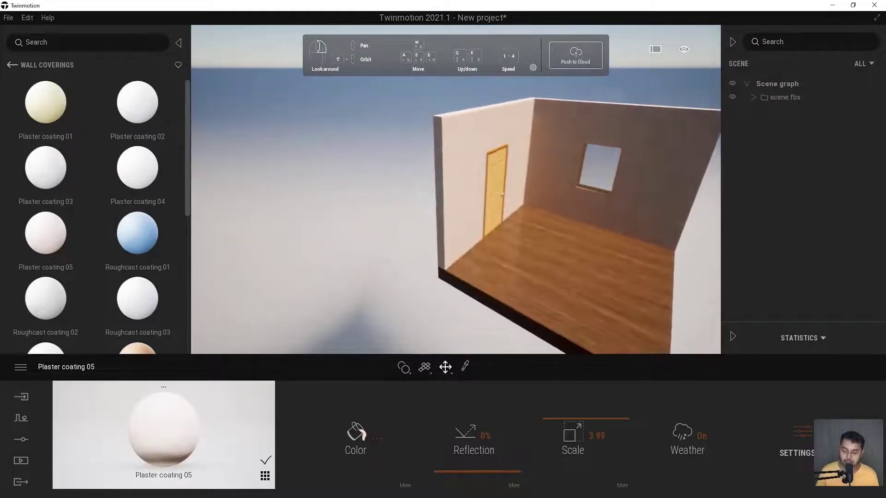
key(d)
key(w)
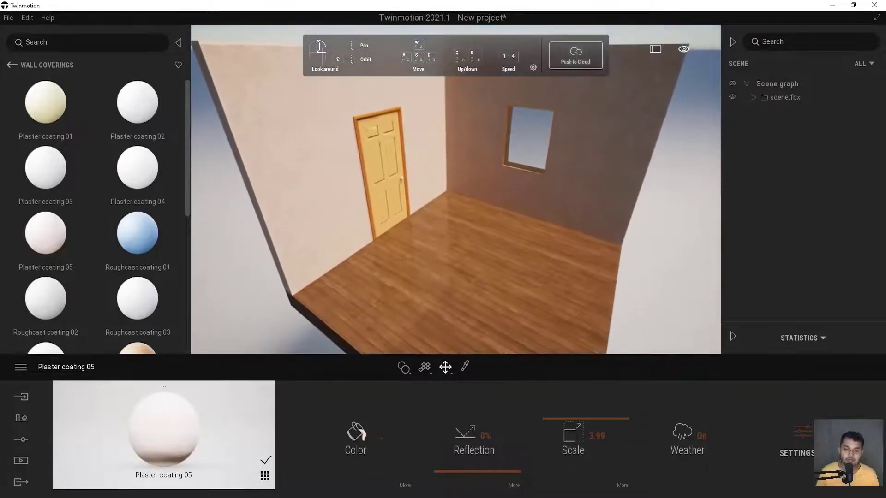
right_drag(449, 249, 448, 236)
key(s)
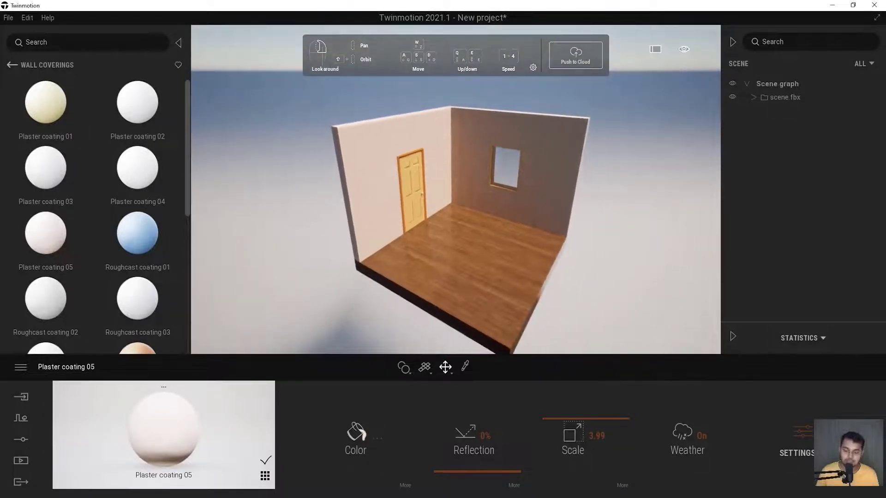
key(a)
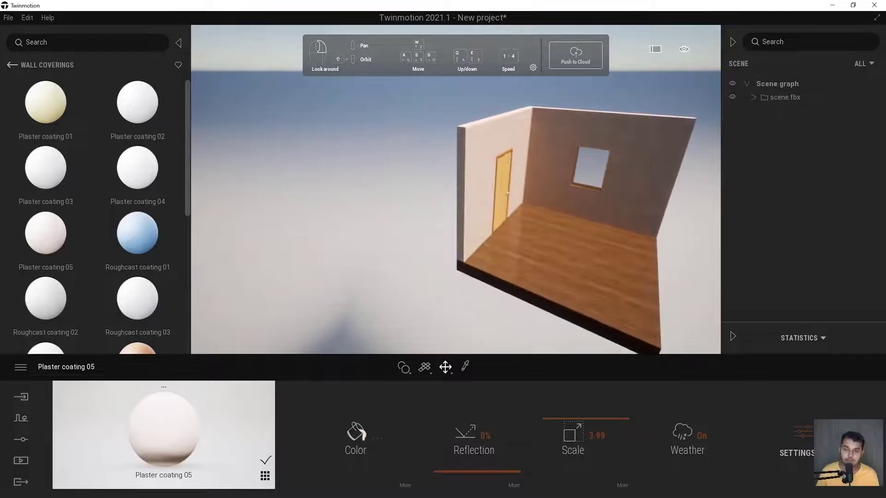
key(d)
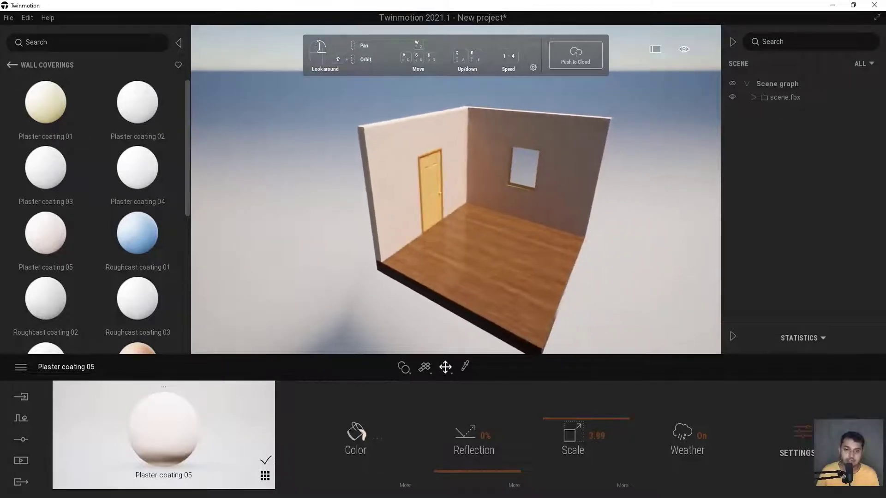
key(w)
right_drag(449, 236, 438, 232)
key(w)
drag(438, 232, 432, 214)
key(s)
key(s)
right_drag(432, 214, 433, 231)
key(e)
key(q)
mouse_move(525, 224)
right_down()
mouse_move(517, 211)
mouse_move(524, 210)
right_up()
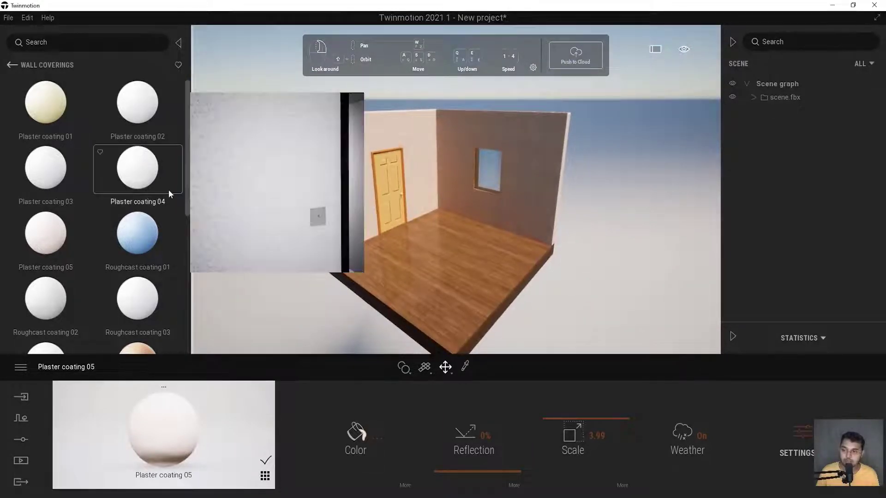
key(w)
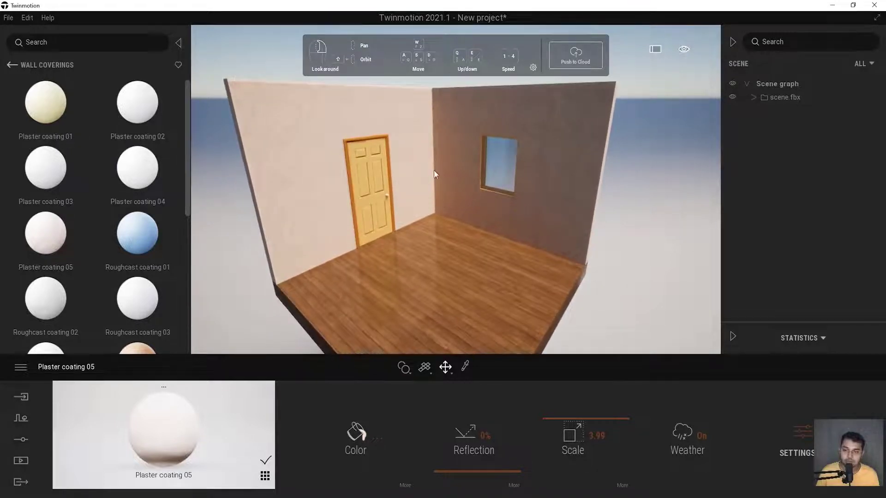
mouse_move(433, 170)
right_down()
mouse_move(432, 158)
mouse_move(442, 171)
right_up()
key(s)
key(w)
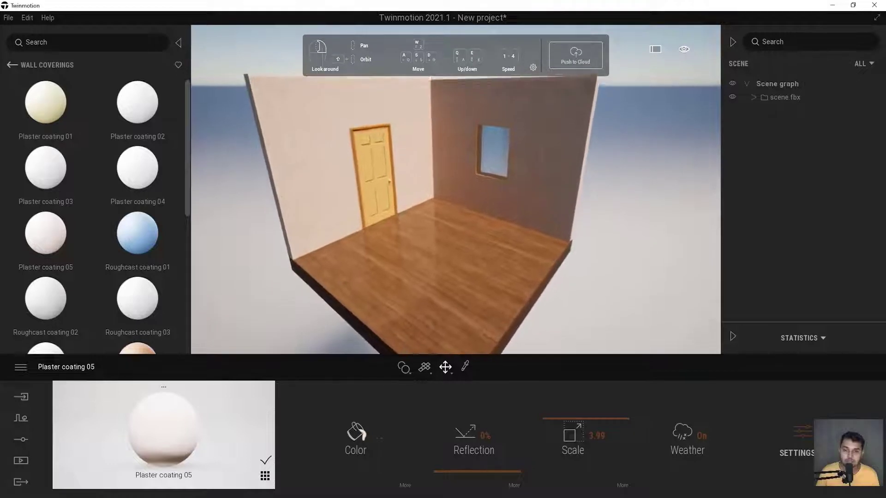
key(s)
Apply the Roughcast coating 01 material to the room's walls and set its scale to 10.00
drag(160, 239, 352, 189)
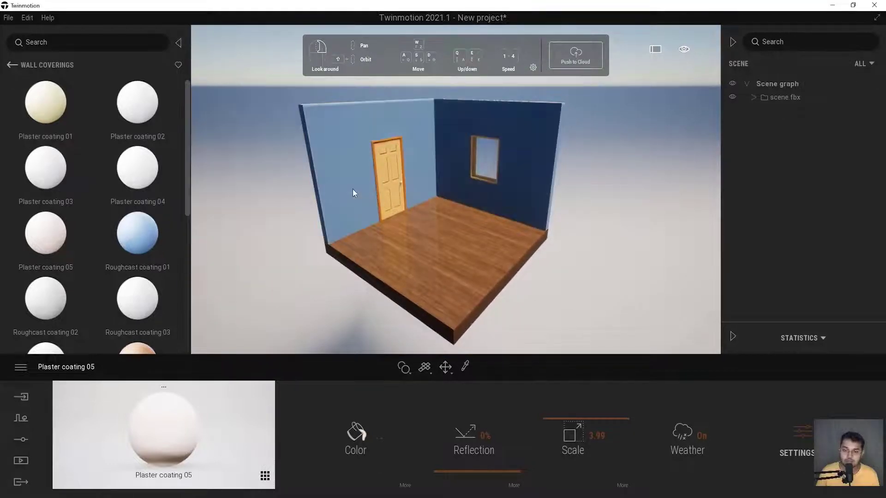
scroll(468, 183, up, 5)
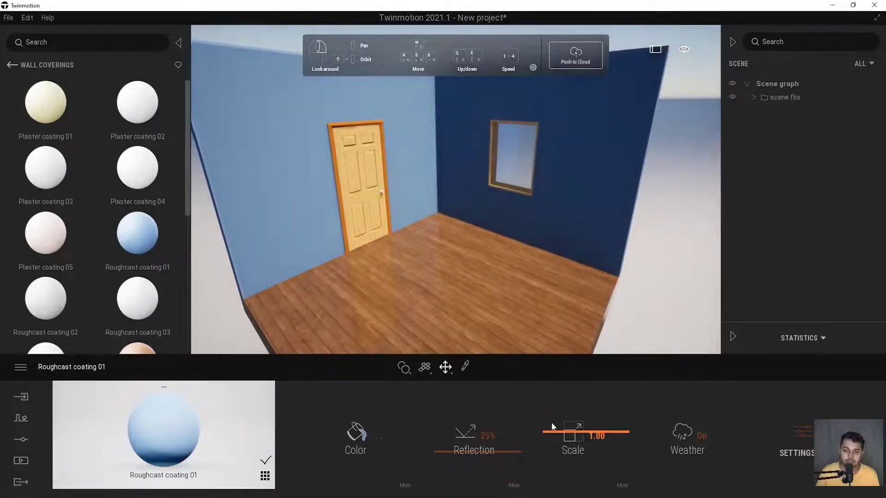
drag(548, 433, 547, 379)
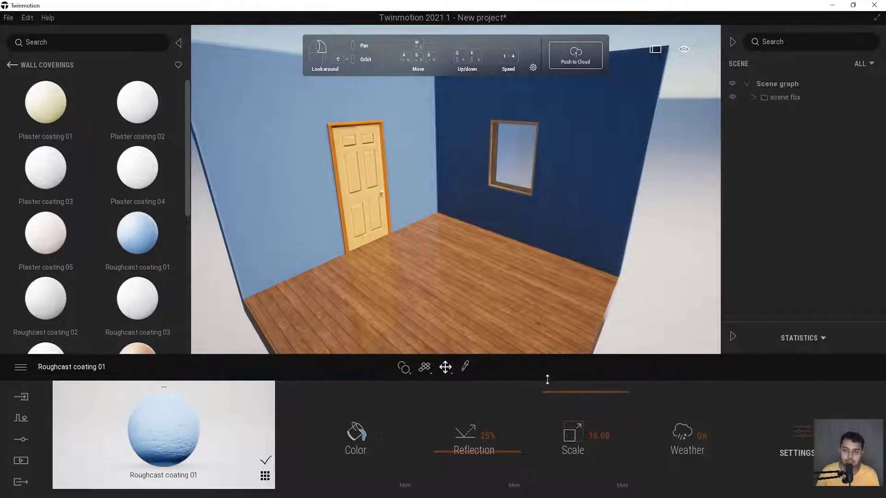
scroll(544, 206, down, 5)
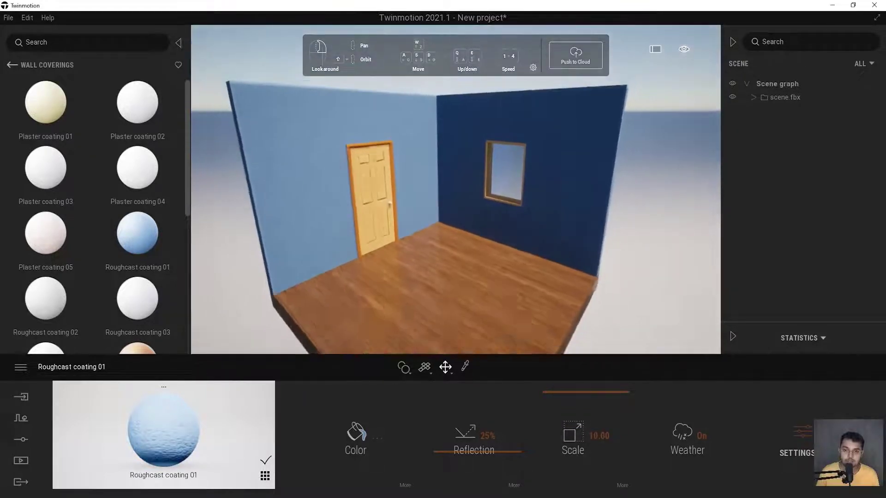
scroll(544, 206, down, 3)
scroll(544, 206, up, 3)
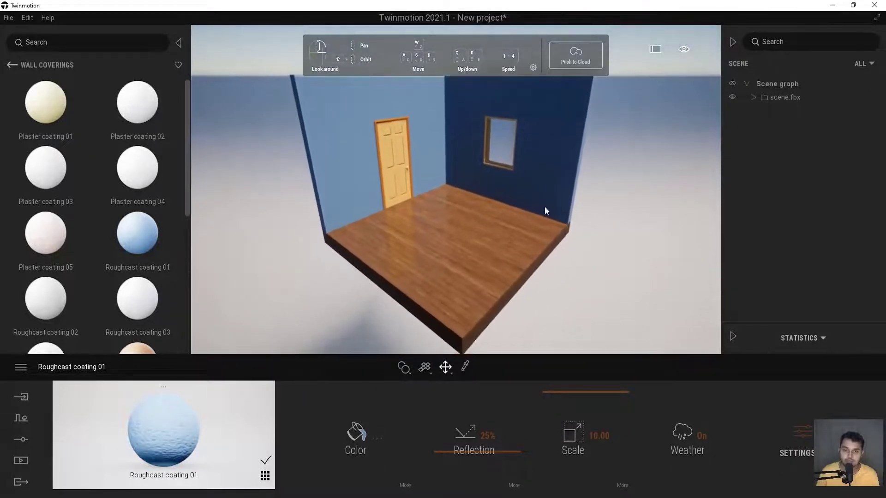
Show the Electronic appliances category of the living room objects in the asset library
click(12, 65)
click(17, 64)
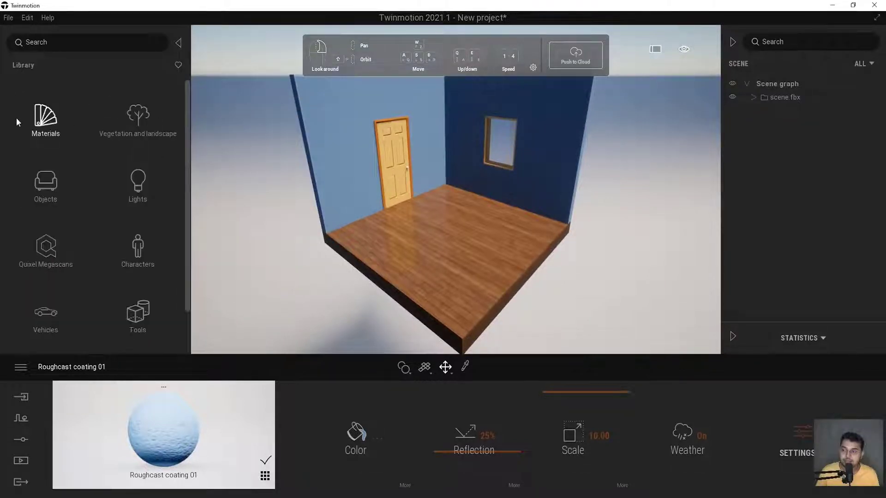
click(51, 184)
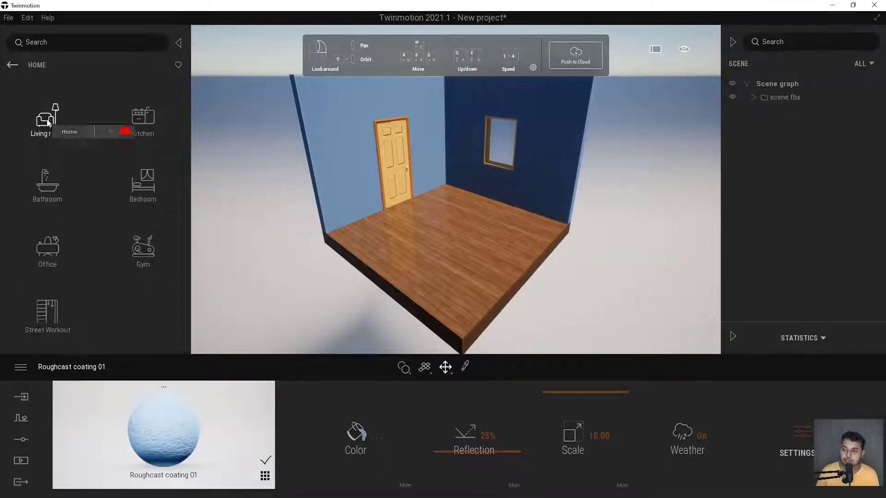
click(48, 134)
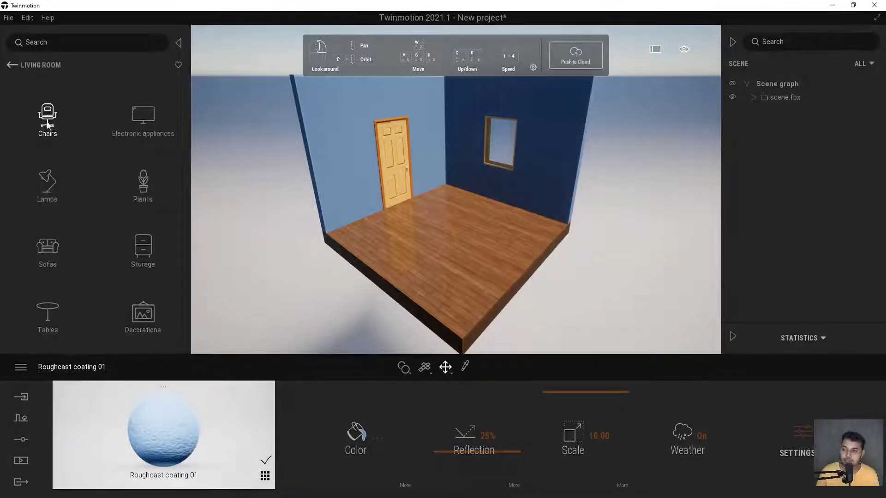
click(143, 119)
Place the Wall tv 02 object on the light blue wall beside the door
drag(117, 105, 341, 148)
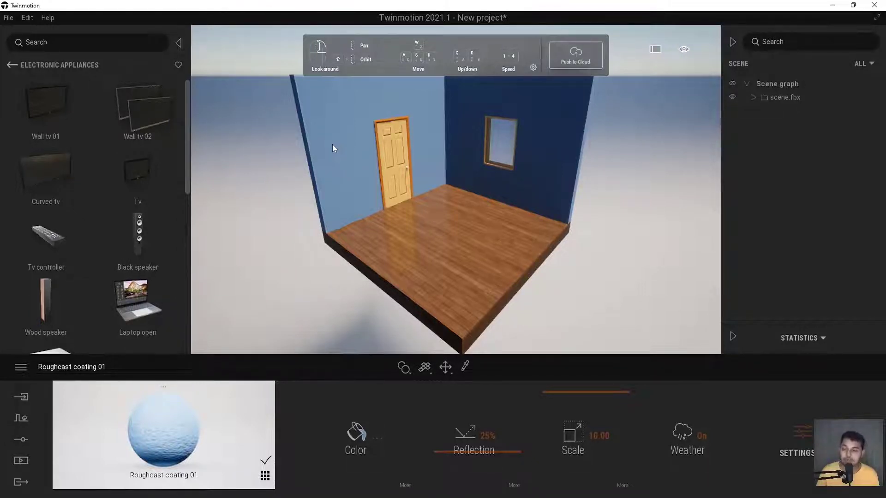
drag(333, 147, 214, 148)
drag(135, 108, 297, 138)
drag(400, 174, 398, 159)
key(w)
right_drag(409, 152, 369, 159)
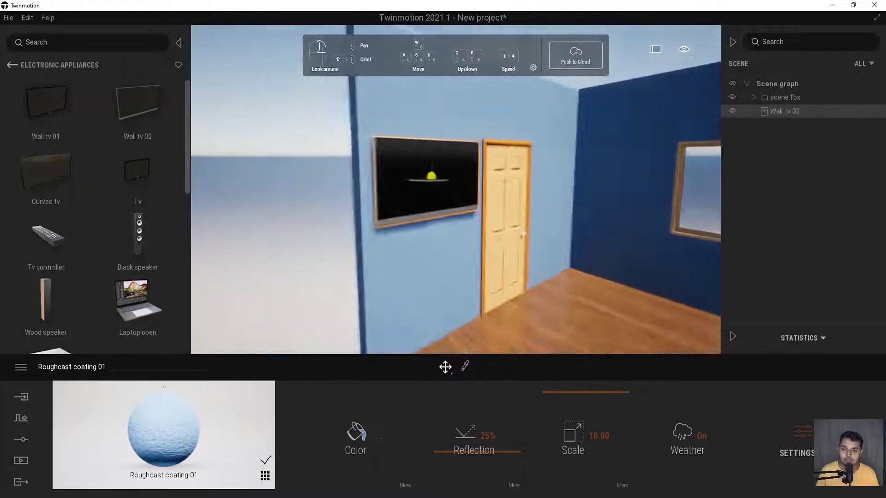
key(w)
key(s)
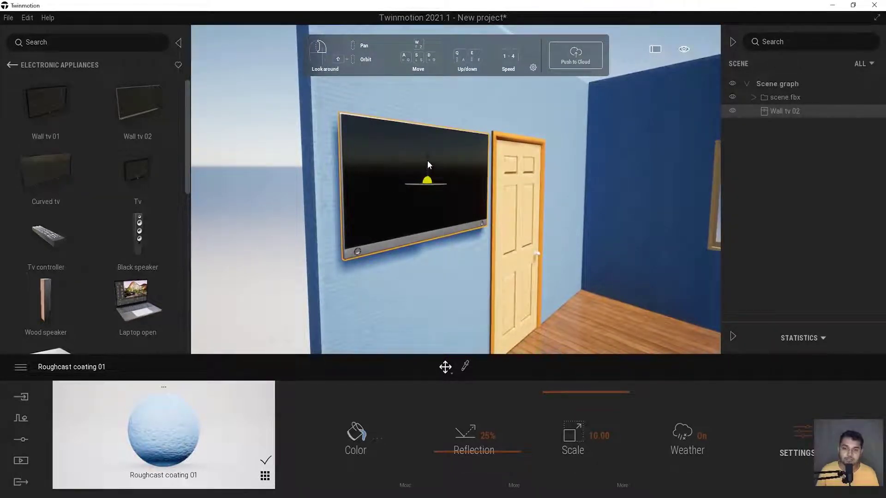
Nudge the wall TV slightly to fit its position against the light blue wall
drag(429, 165, 429, 160)
right_drag(488, 160, 532, 186)
key(w)
key(s)
key(w)
drag(504, 222, 504, 218)
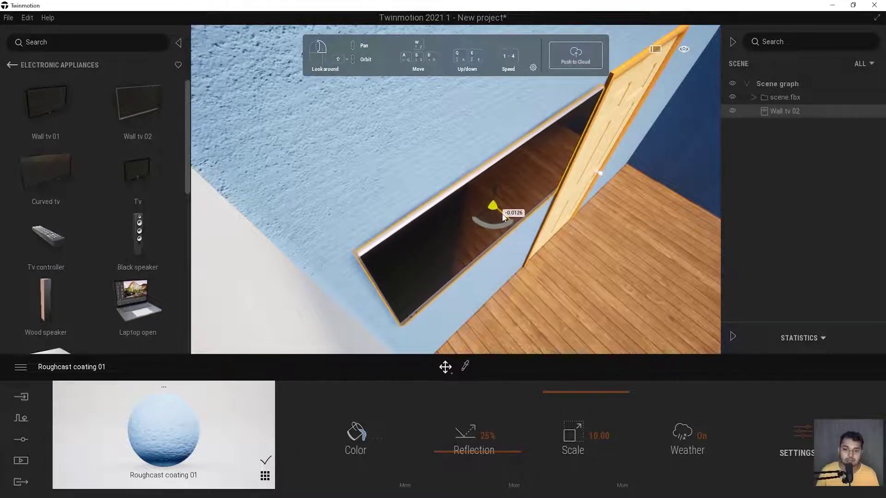
key(s)
mouse_move(504, 218)
right_down()
mouse_move(502, 184)
mouse_move(505, 206)
right_up()
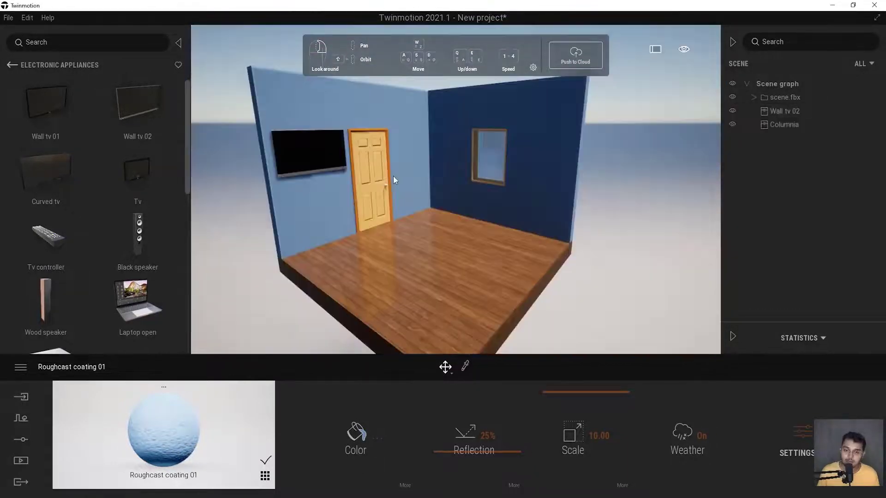
Place the Tripod lamp from the living room lamps on the floor near the corner between the two walls
right_drag(393, 176, 391, 176)
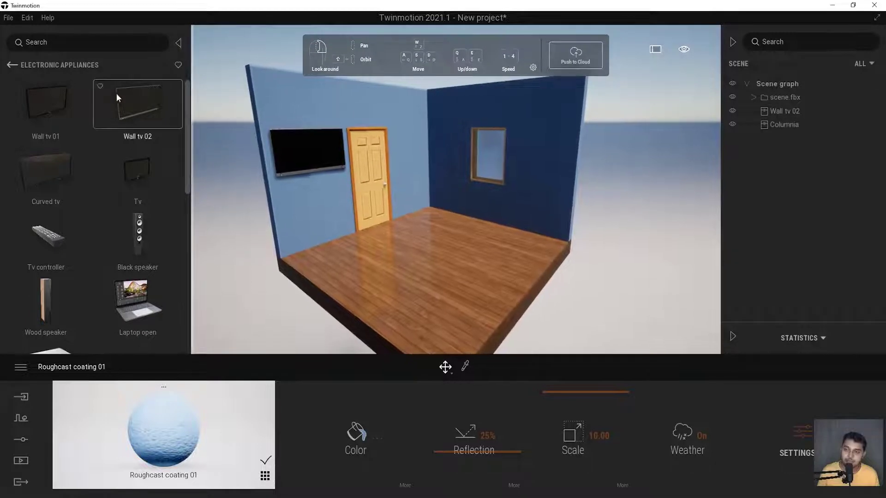
click(15, 66)
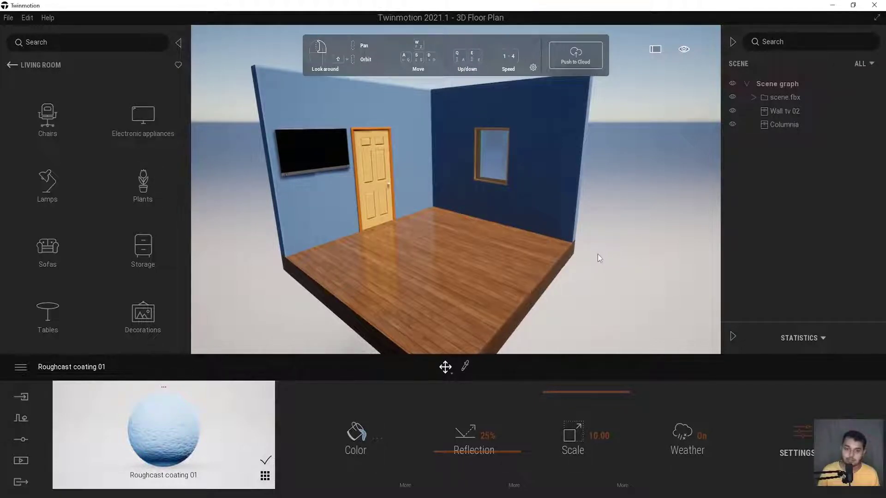
click(59, 196)
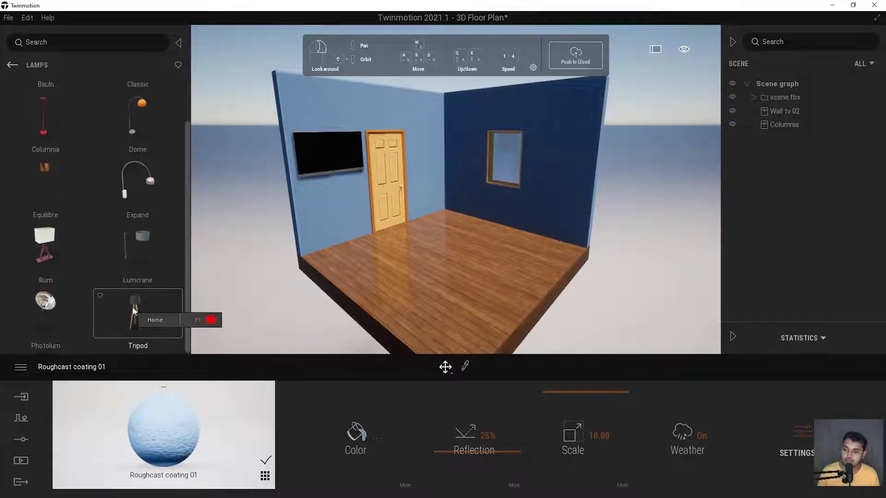
drag(132, 306, 444, 219)
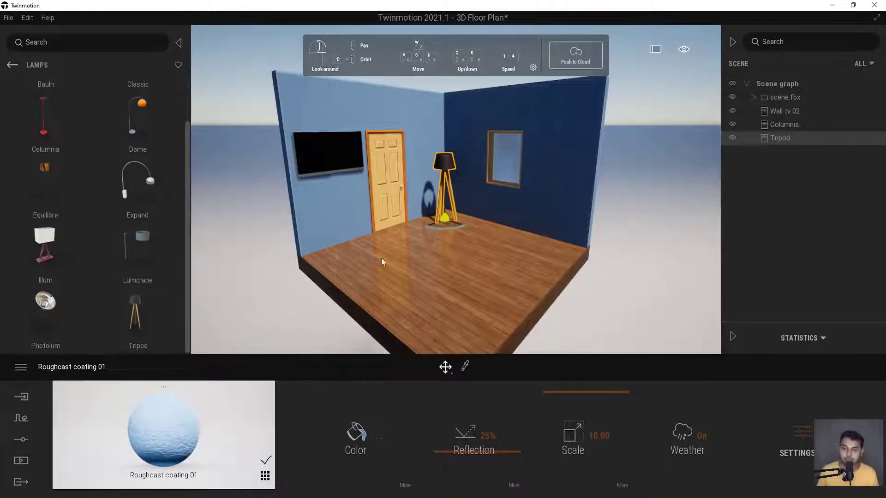
right_drag(449, 253, 537, 166)
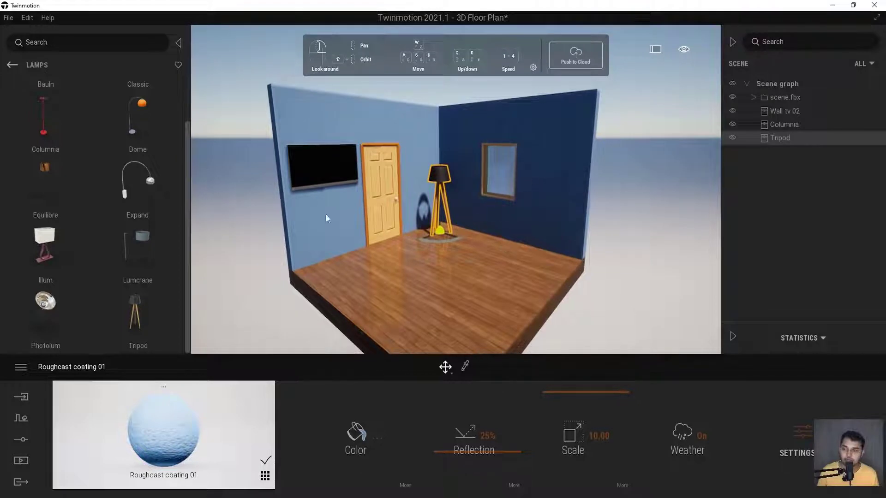
Place the Olympia 2 seater sofa on the front part of the floor and turn it to face the TV wall
click(13, 66)
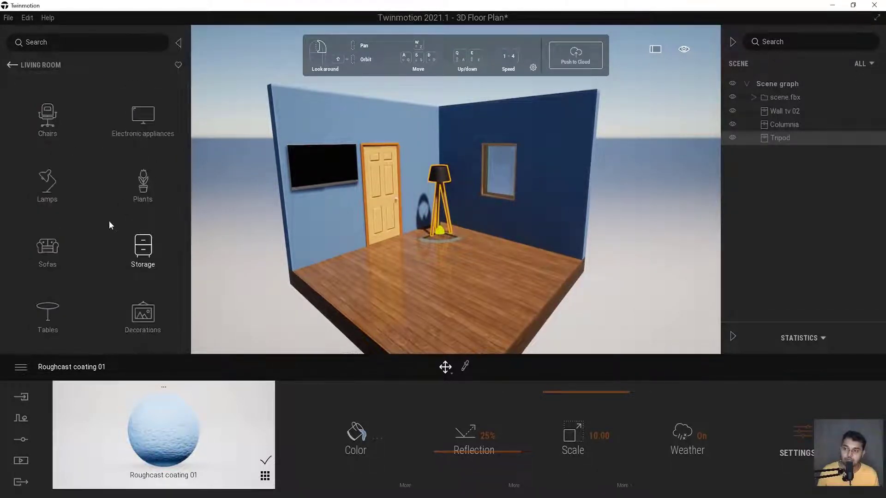
click(45, 246)
scroll(140, 253, down, 10)
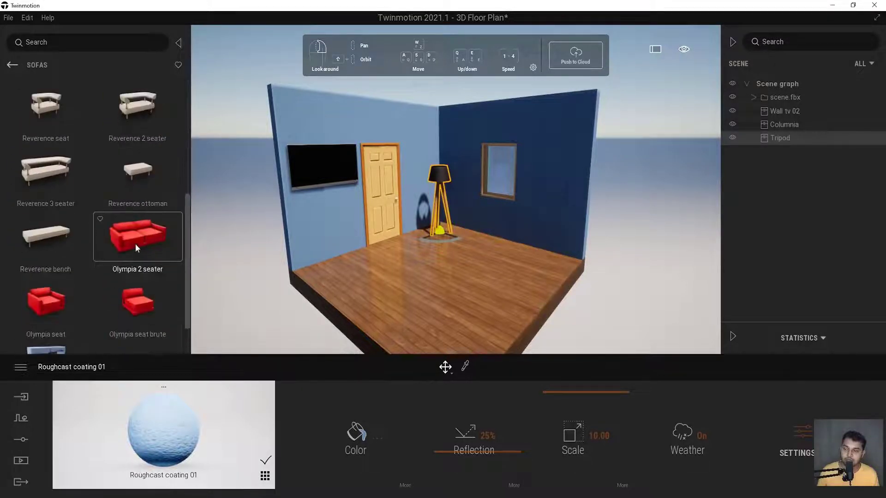
mouse_move(465, 306)
mouse_down()
mouse_move(470, 298)
mouse_move(474, 315)
mouse_up()
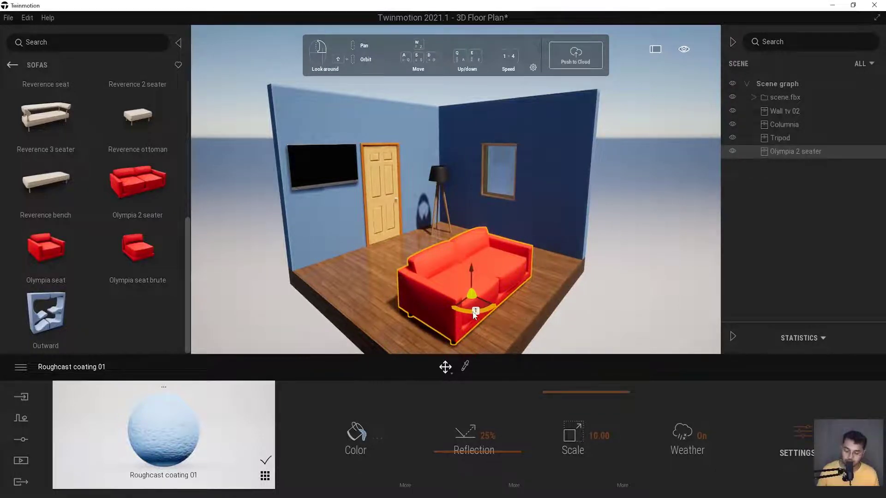
key(Return)
click(586, 294)
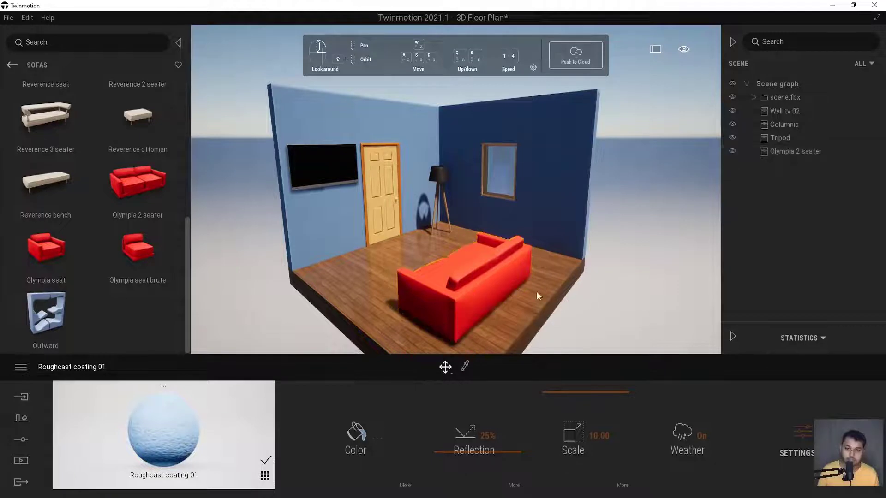
Nudge the red Olympia 2 seater sofa slightly to adjust its position on the wooden floor
click(466, 272)
mouse_move(475, 308)
mouse_down()
mouse_move(488, 311)
mouse_move(461, 315)
mouse_move(472, 310)
mouse_up()
click(616, 300)
scroll(574, 234, down, 1)
right_drag(575, 234, 577, 213)
scroll(577, 212, down, 3)
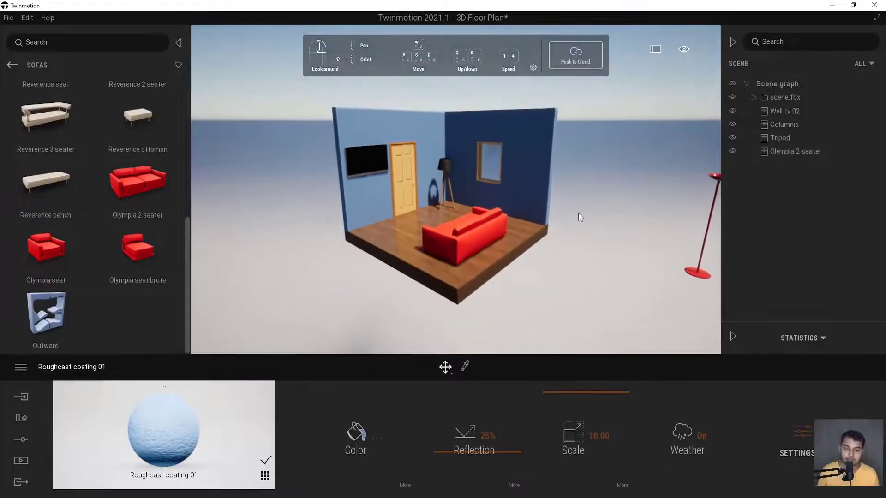
Add the Carpet 270x200 from the living room decorations to the scene beside the red sofa
click(12, 64)
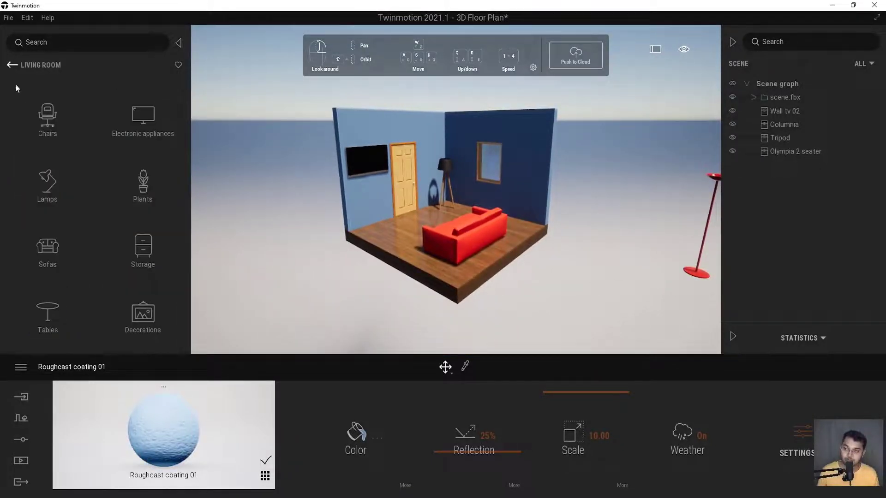
click(143, 315)
scroll(103, 210, down, 5)
scroll(99, 215, down, 5)
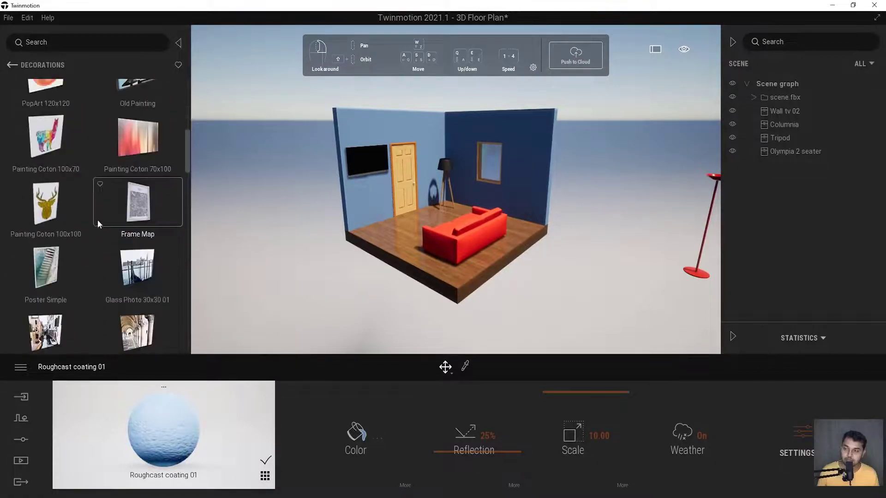
scroll(129, 224, down, 10)
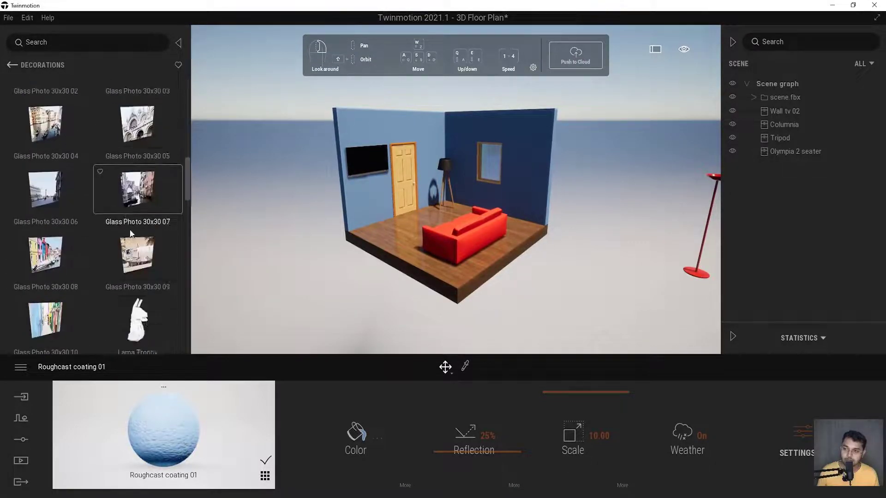
scroll(137, 223, down, 10)
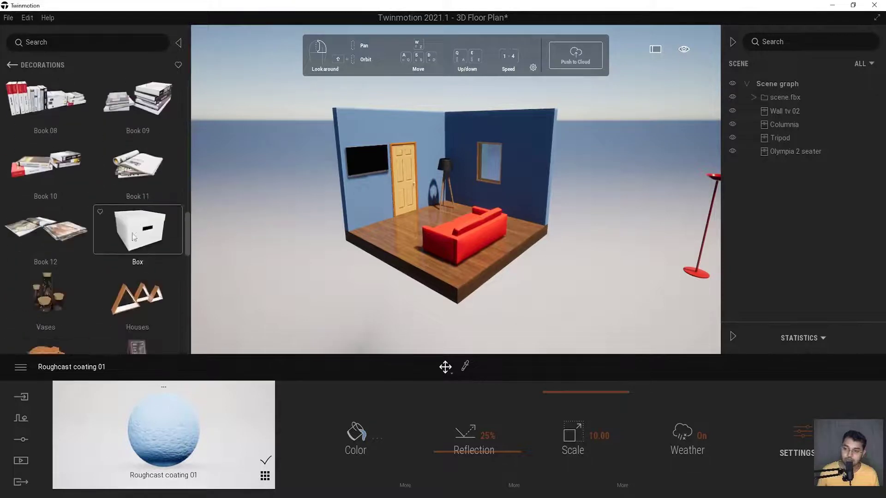
scroll(82, 251, down, 7)
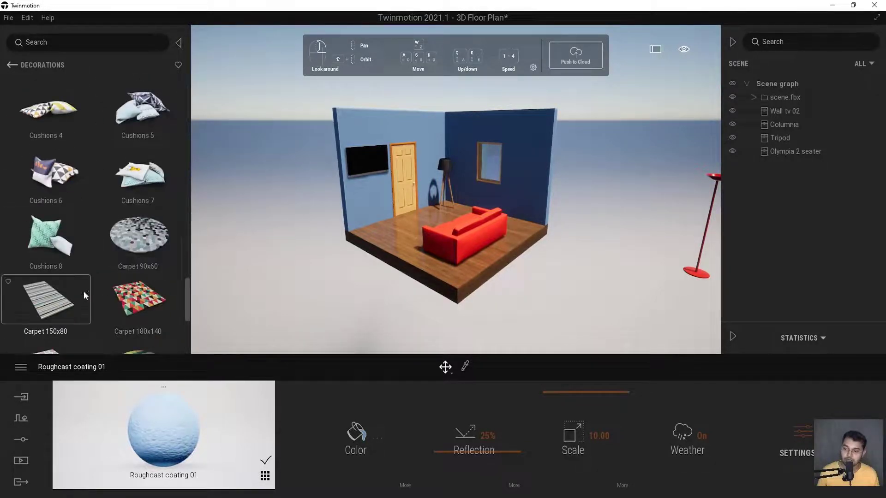
scroll(128, 250, down, 5)
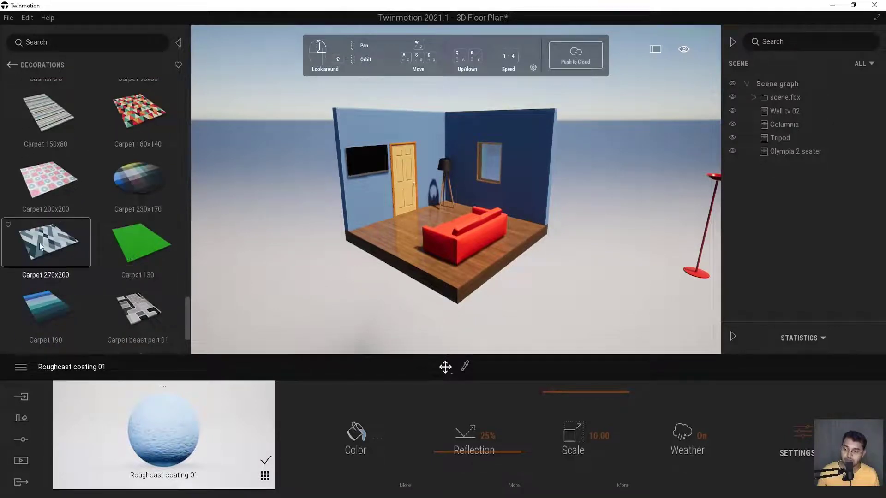
drag(39, 242, 493, 253)
Move the patterned carpet onto the floor in front of the sofa, toward the TV wall
key(d)
right_drag(540, 266, 499, 265)
key(w)
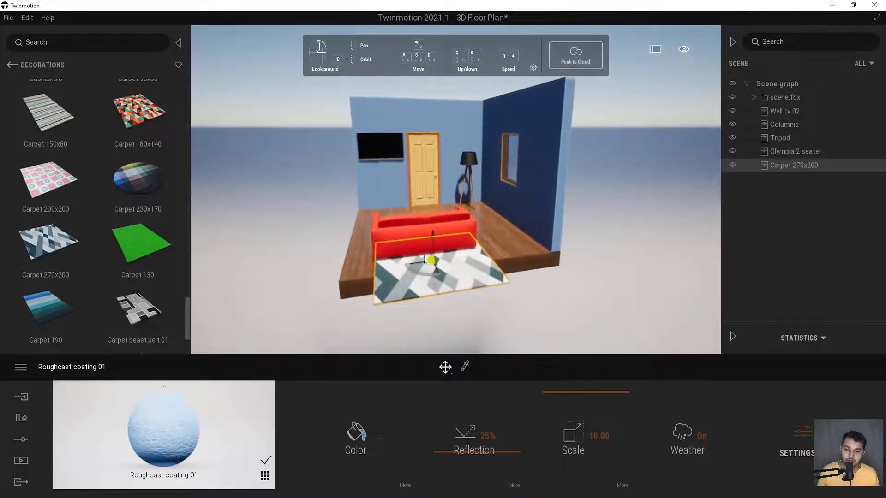
drag(416, 262, 414, 262)
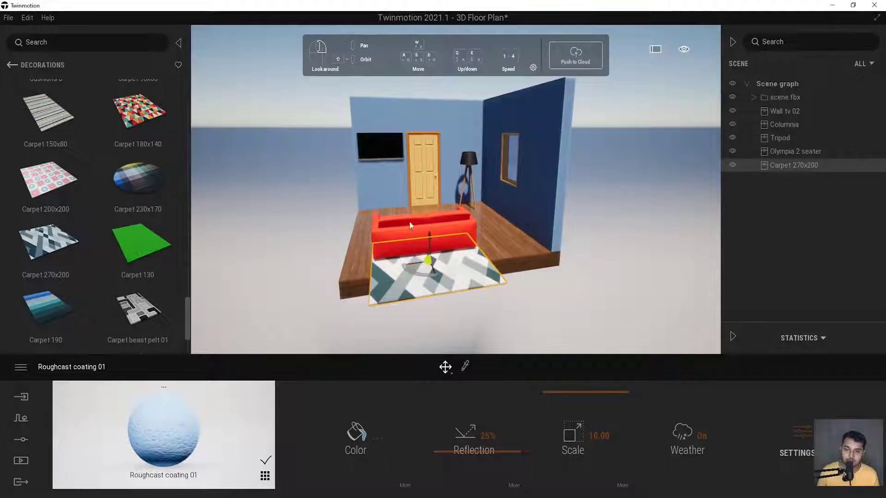
key(a)
right_drag(410, 223, 347, 285)
key(d)
key(w)
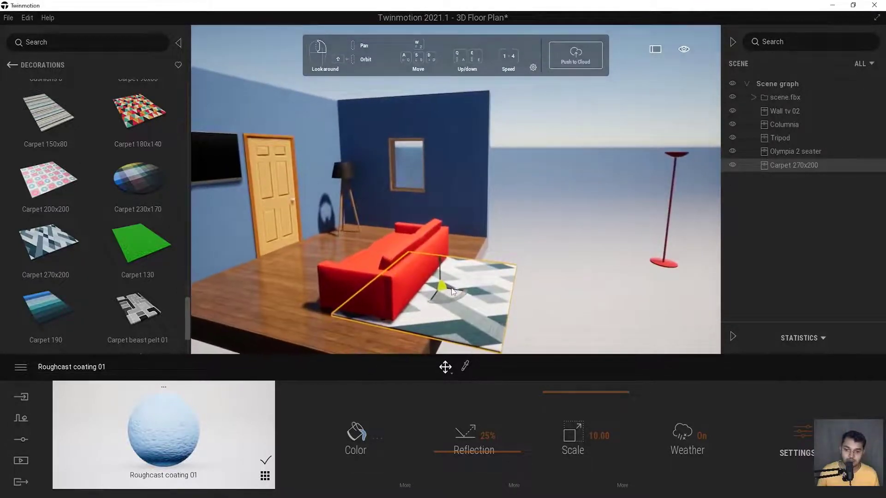
drag(452, 291, 329, 267)
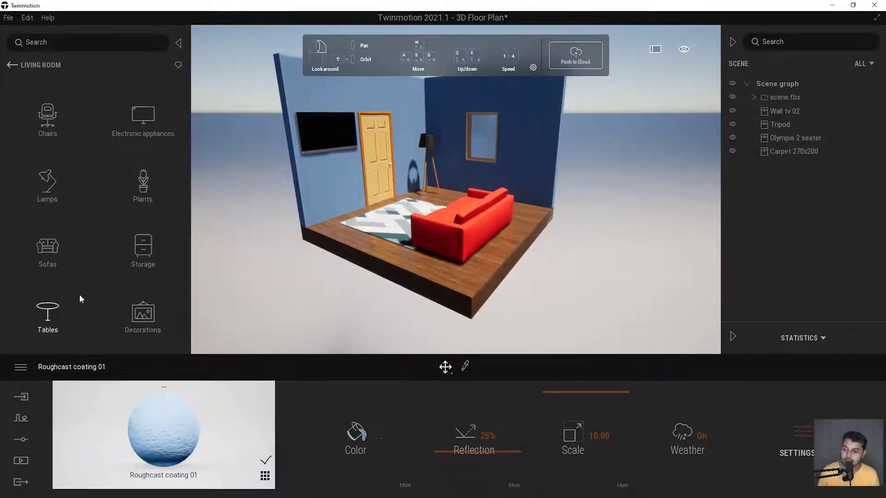
Place the Daisy table from the living room tables on the carpet between the sofa and the TV wall
click(46, 311)
scroll(124, 263, down, 3)
scroll(133, 261, down, 8)
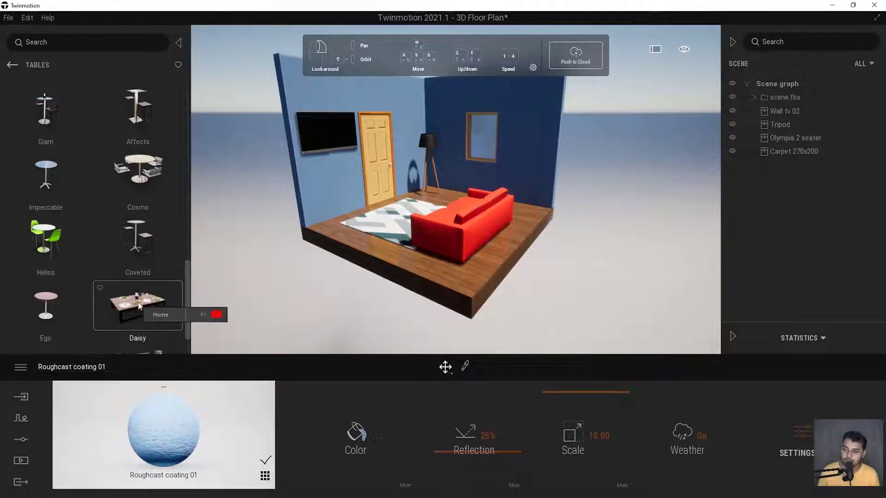
drag(134, 305, 396, 220)
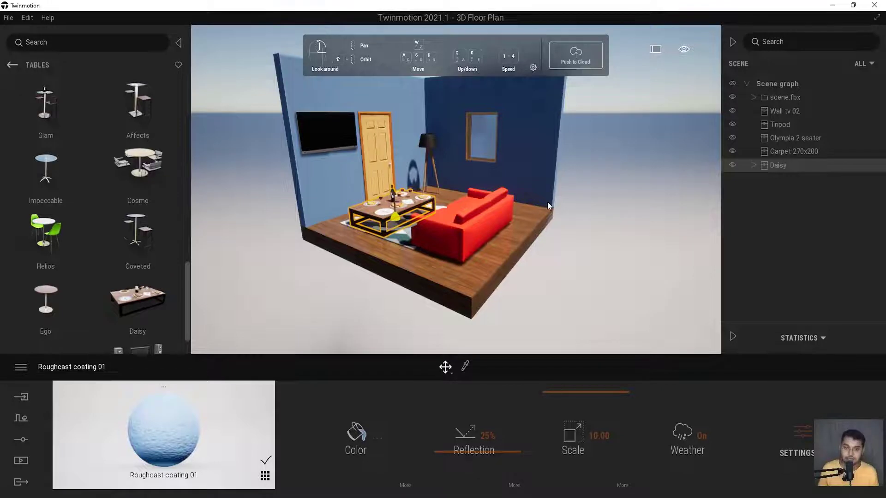
scroll(547, 201, down, 5)
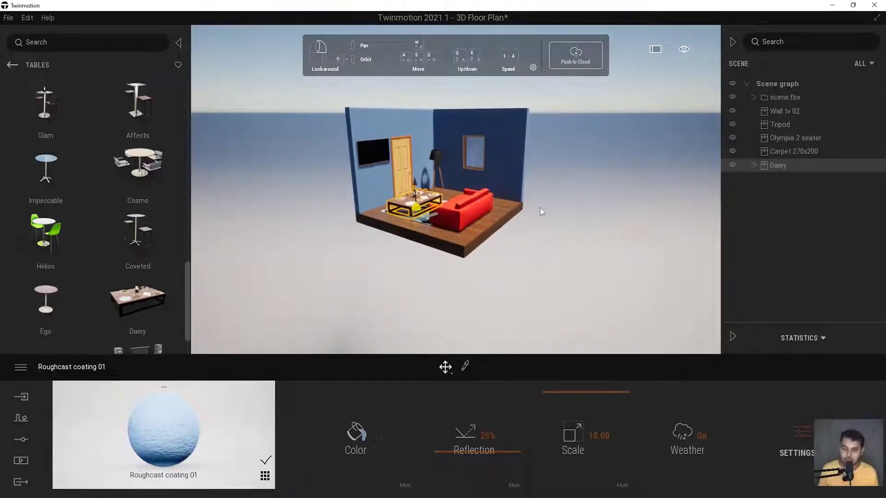
scroll(510, 196, up, 5)
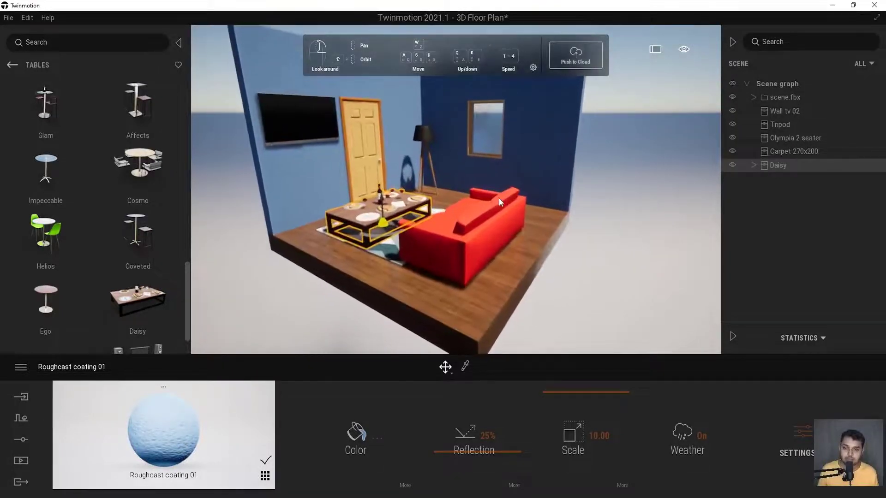
click(499, 198)
scroll(575, 228, down, 3)
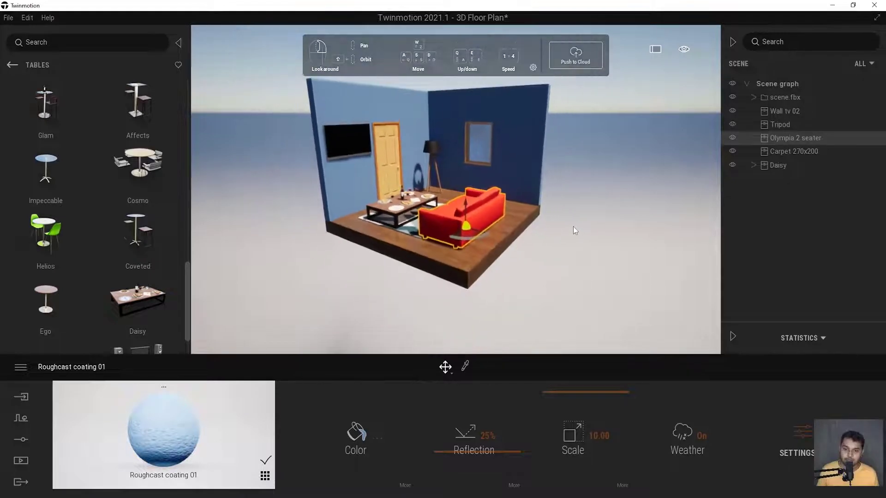
click(573, 226)
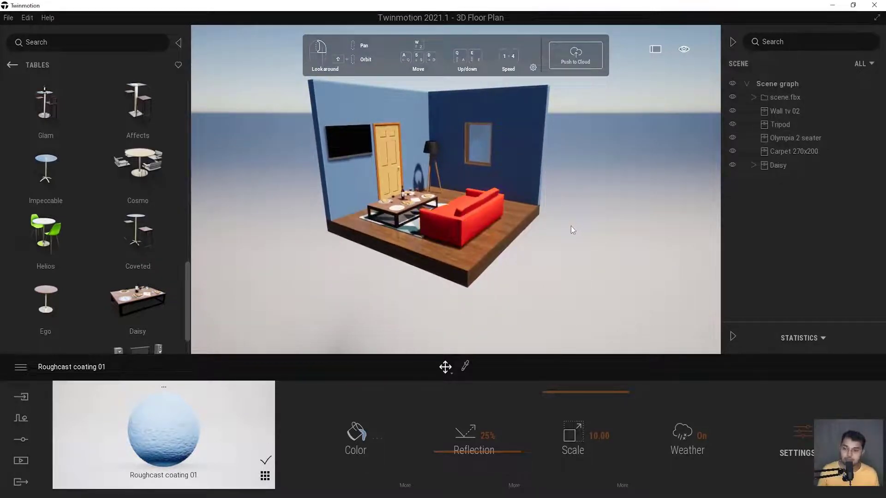
Place the Monstera plant from the living room plants on the floor below the wall TV, near the outer edge
click(12, 67)
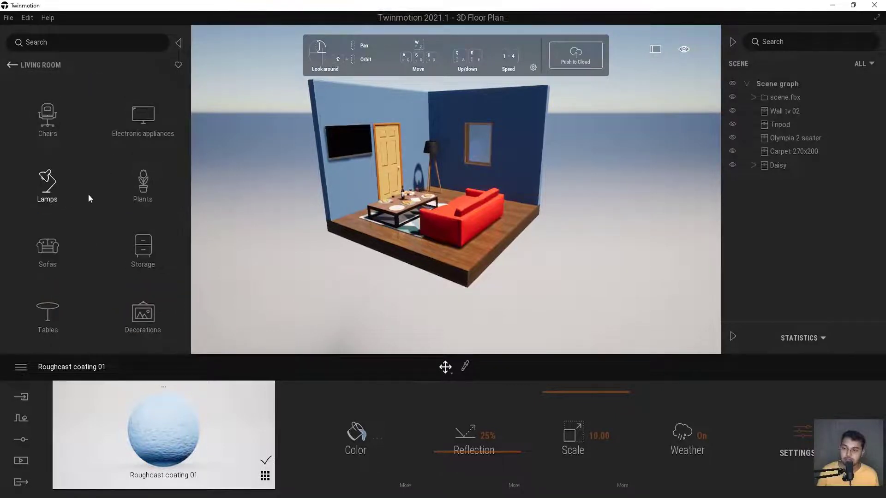
click(138, 182)
scroll(156, 247, down, 3)
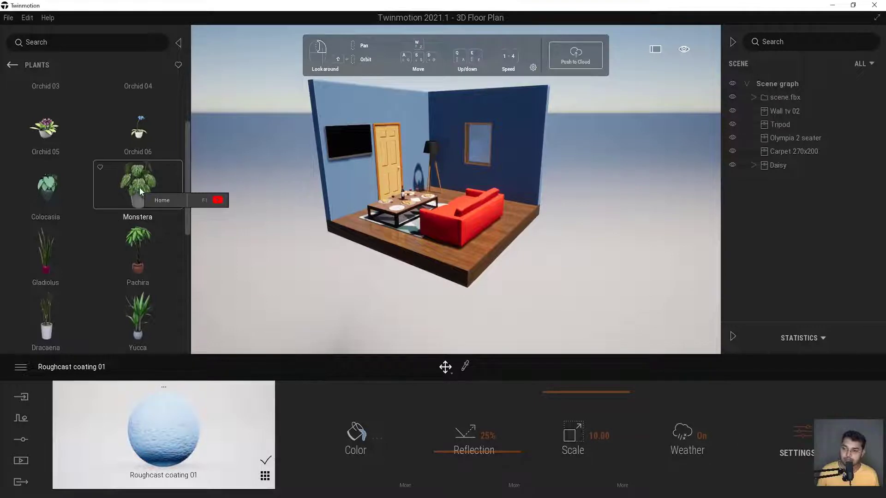
drag(140, 194, 351, 224)
scroll(432, 197, up, 5)
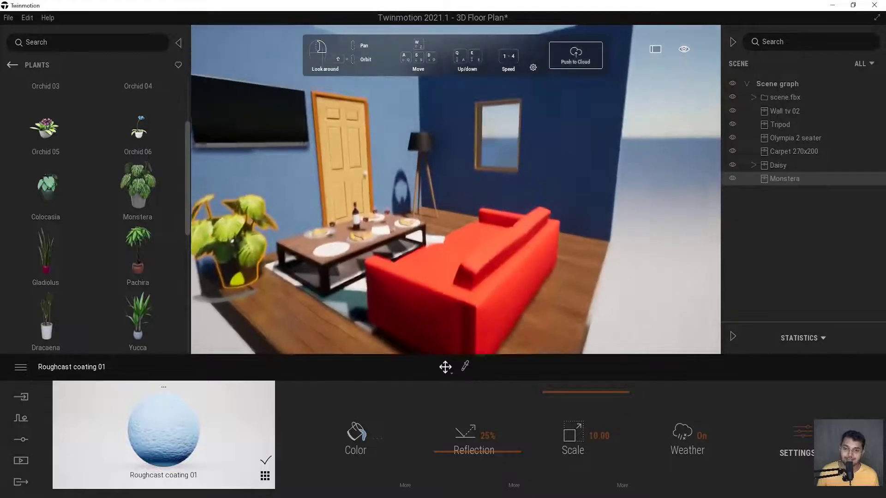
scroll(432, 197, down, 3)
scroll(297, 284, down, 2)
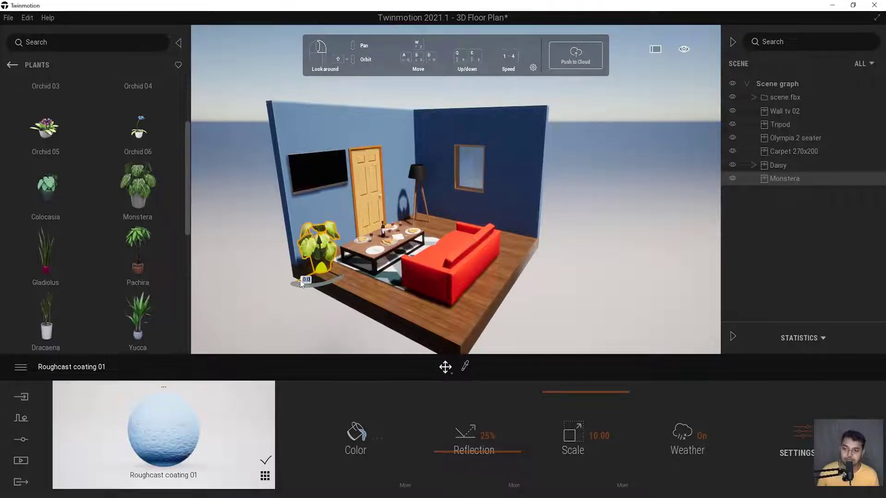
key(Delete)
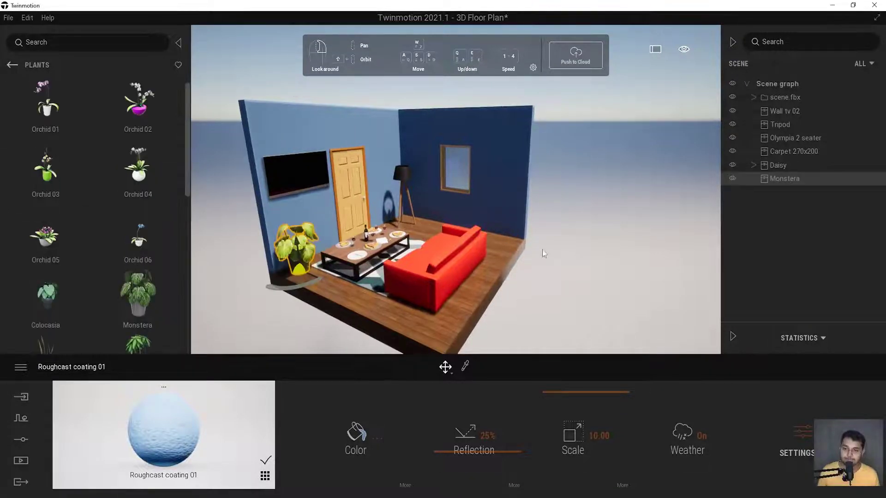
click(588, 267)
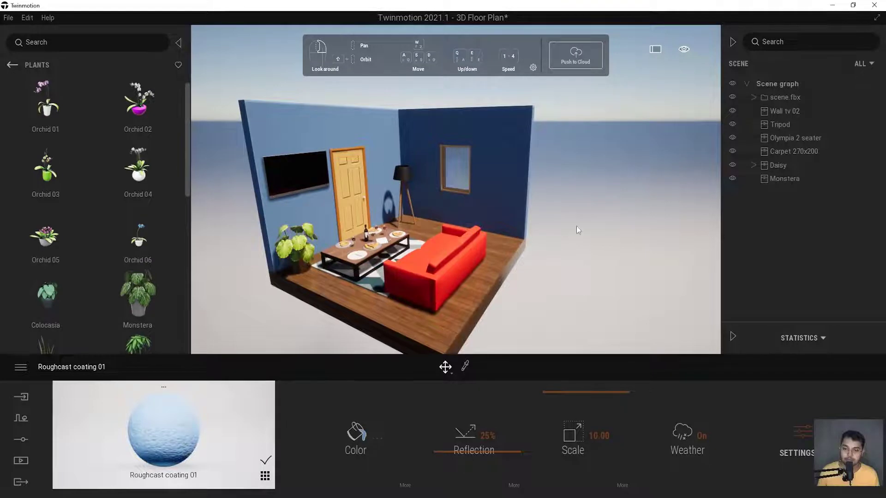
Examine the furnished room from several distances and angles
shift+middle_drag(576, 225, 561, 227)
key(s)
key(d)
key(a)
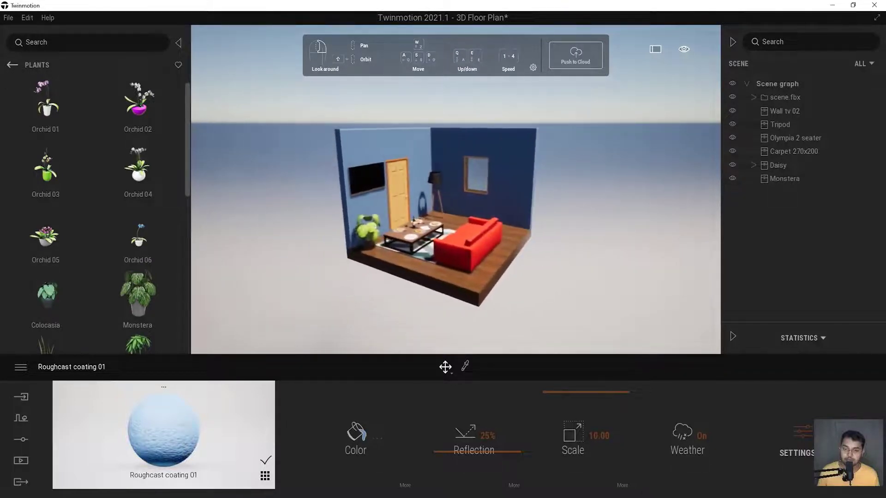
key(w)
key(d)
key(w)
key(a)
key(d)
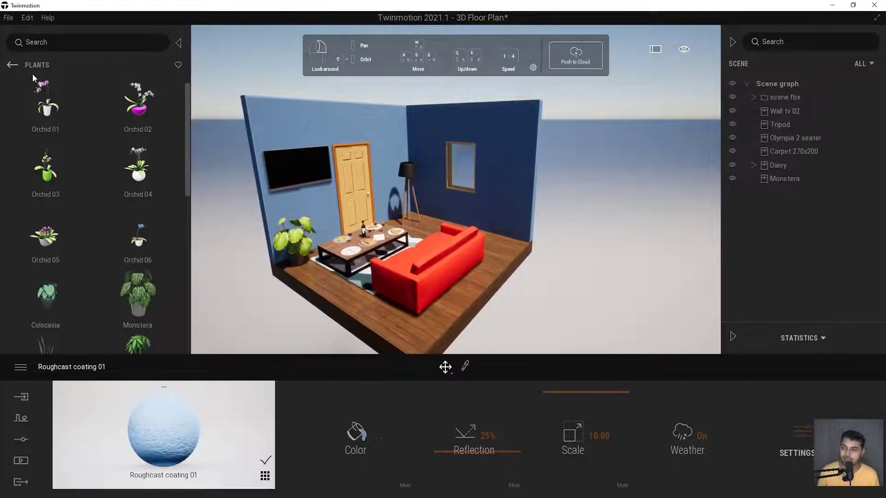
Place a Translator animator from the library's tools on the floor beside the red sofa
click(13, 65)
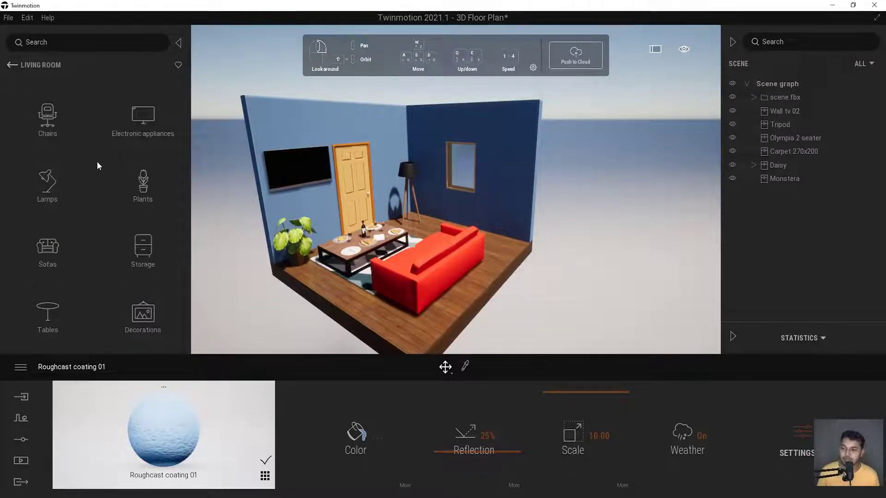
click(11, 67)
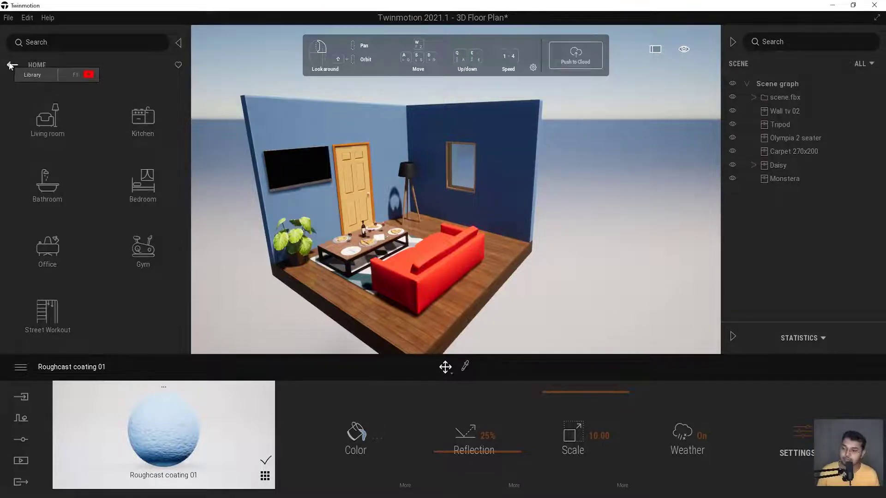
click(10, 66)
click(9, 65)
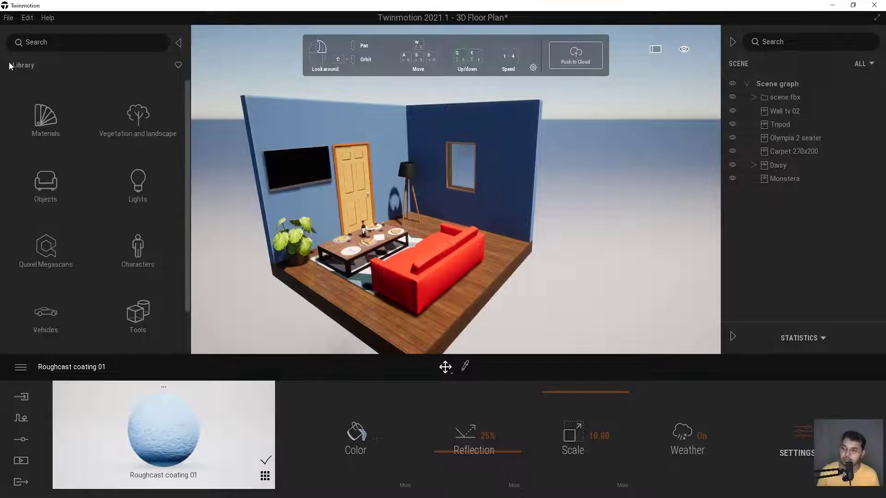
scroll(112, 271, down, 2)
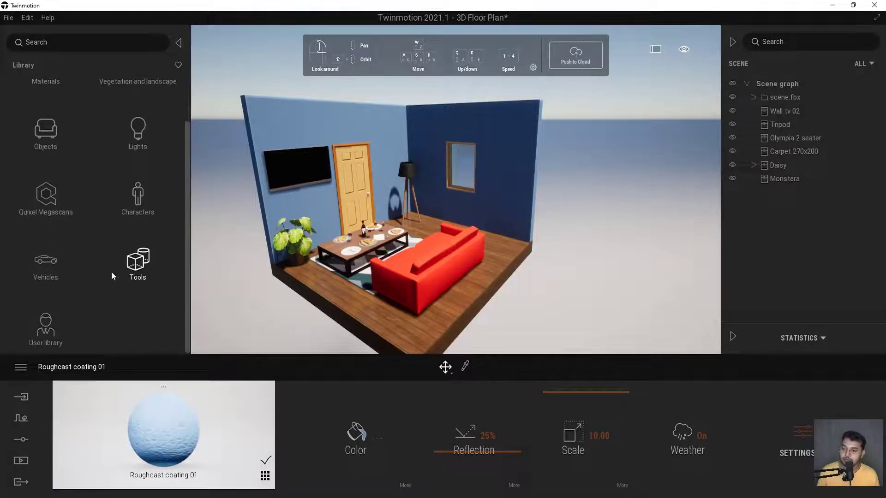
click(140, 263)
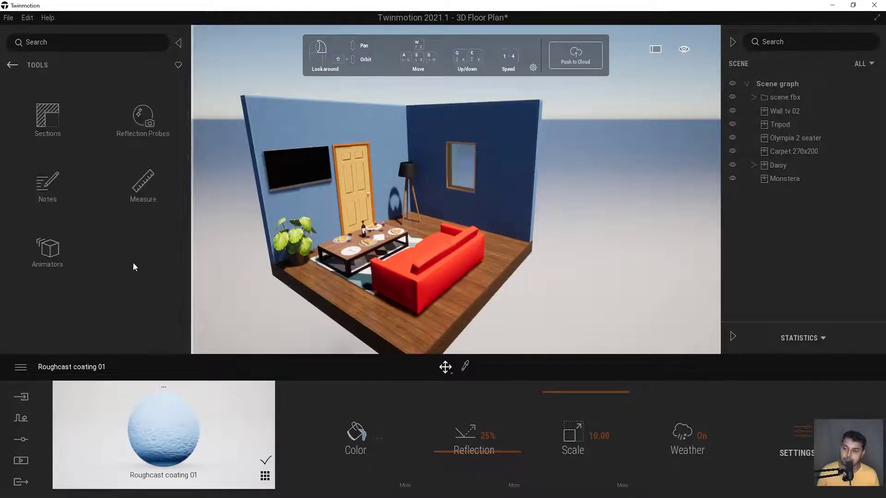
click(48, 251)
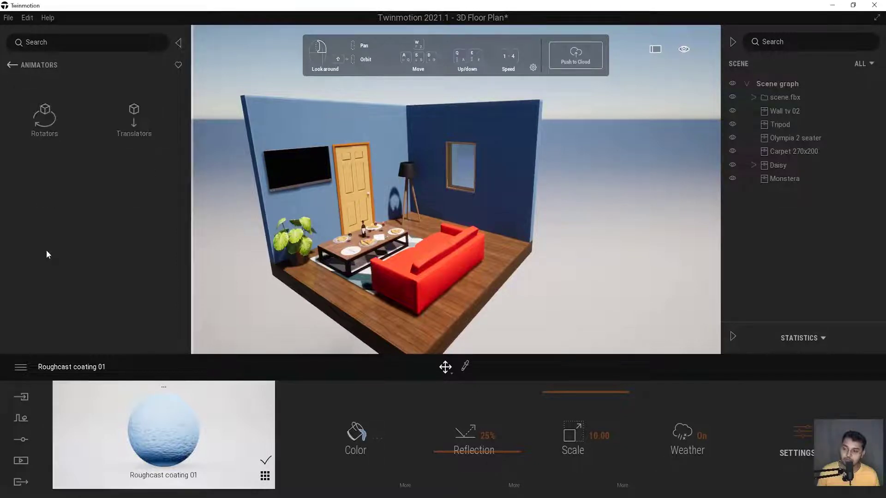
click(129, 111)
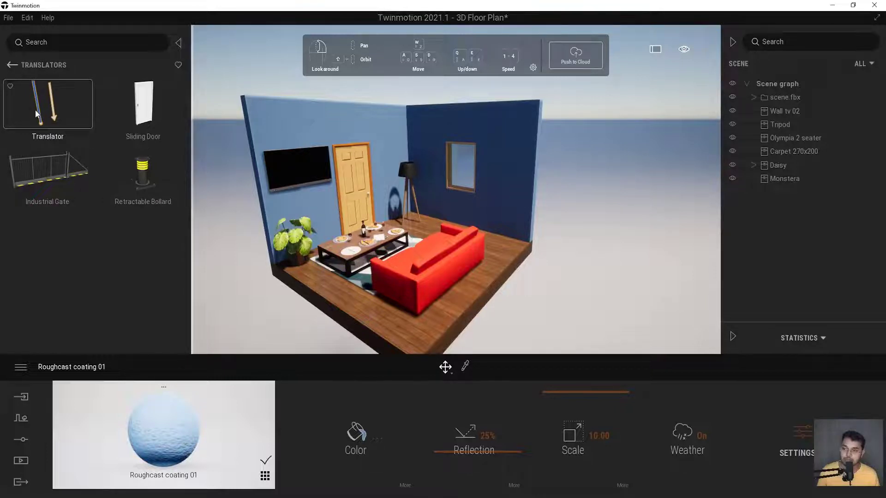
drag(36, 114, 359, 300)
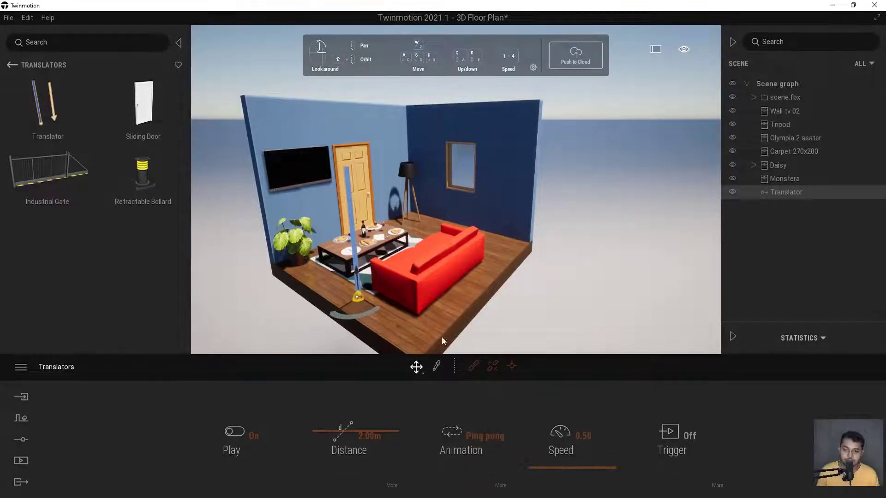
Link the red sofa to the Translator so that the animator moves it
click(474, 367)
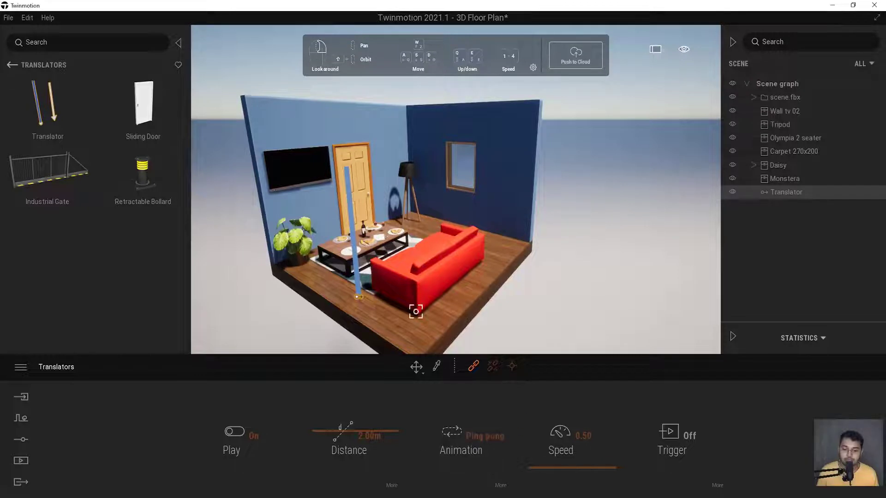
click(406, 260)
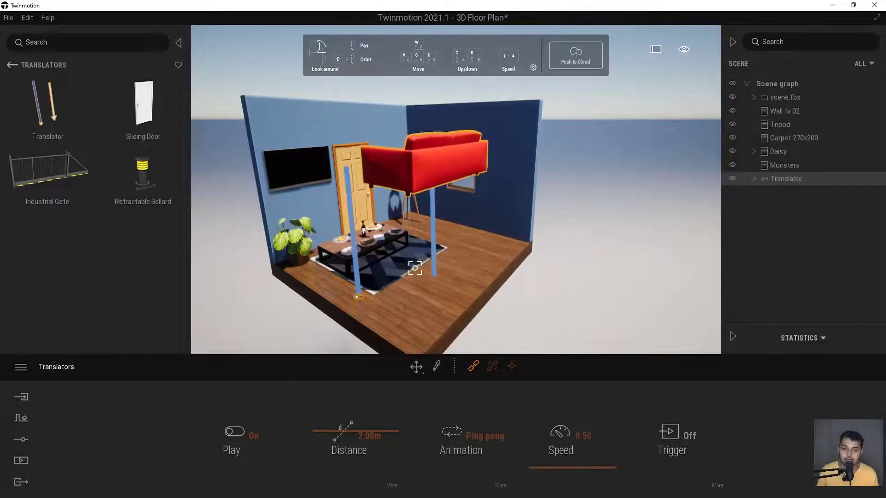
Set the sofa Translator's animation to Once and its travel distance to 4.31 m
right_drag(506, 240, 490, 252)
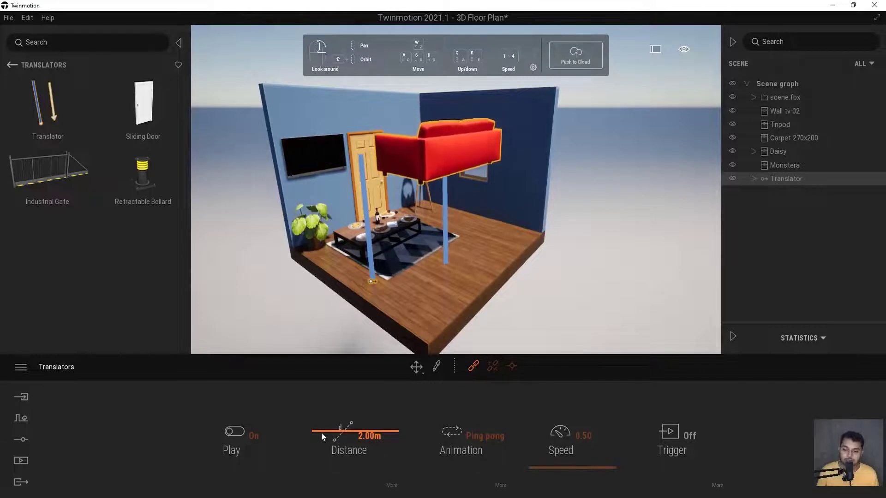
drag(320, 430, 318, 426)
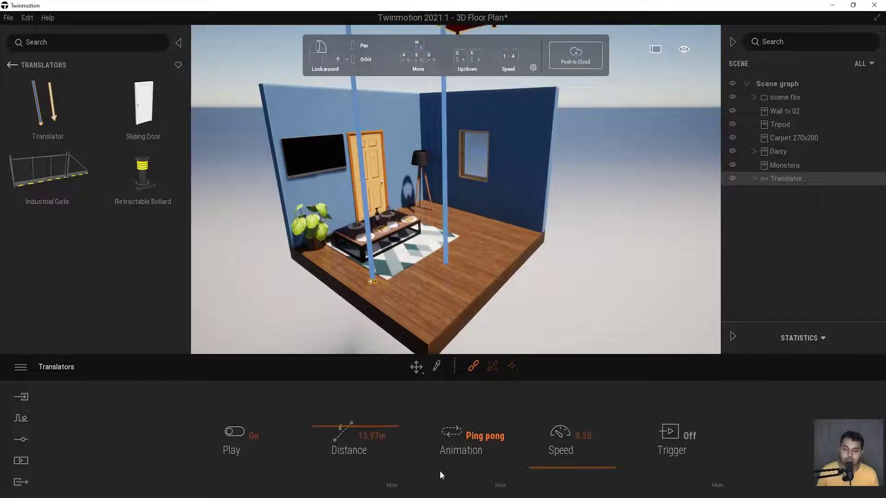
click(475, 439)
click(457, 368)
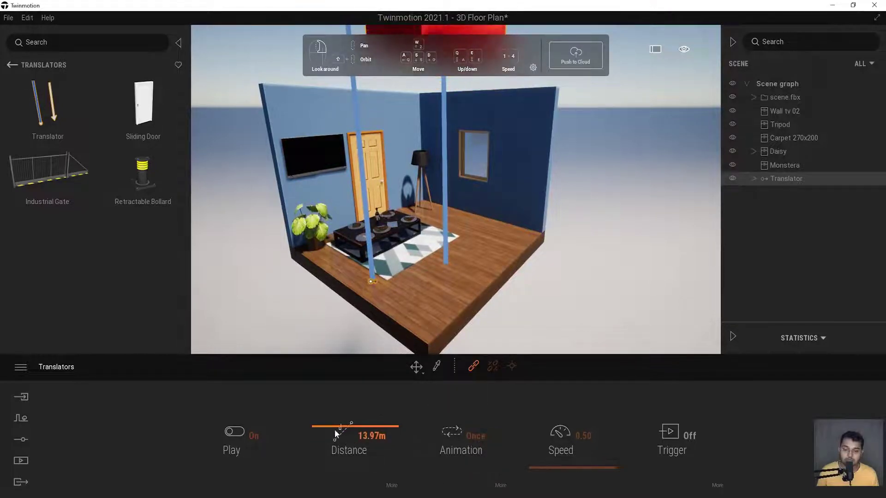
right_drag(392, 277, 383, 236)
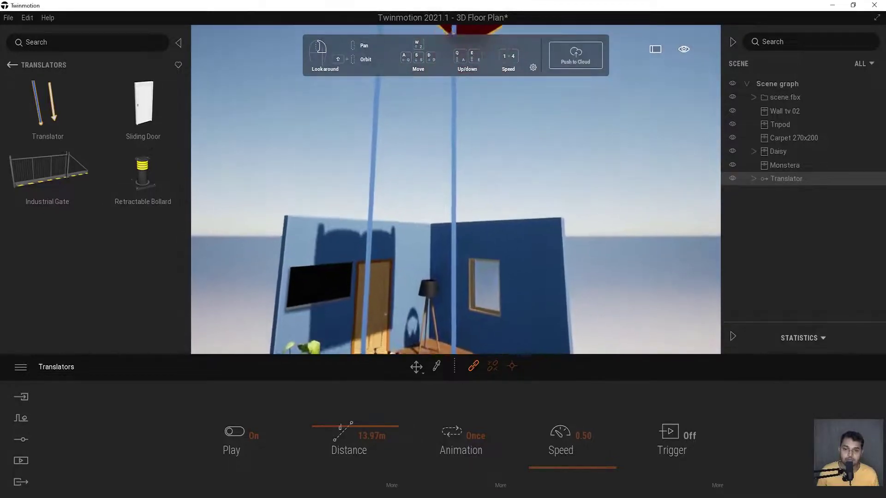
drag(310, 427, 317, 431)
right_drag(409, 337, 407, 363)
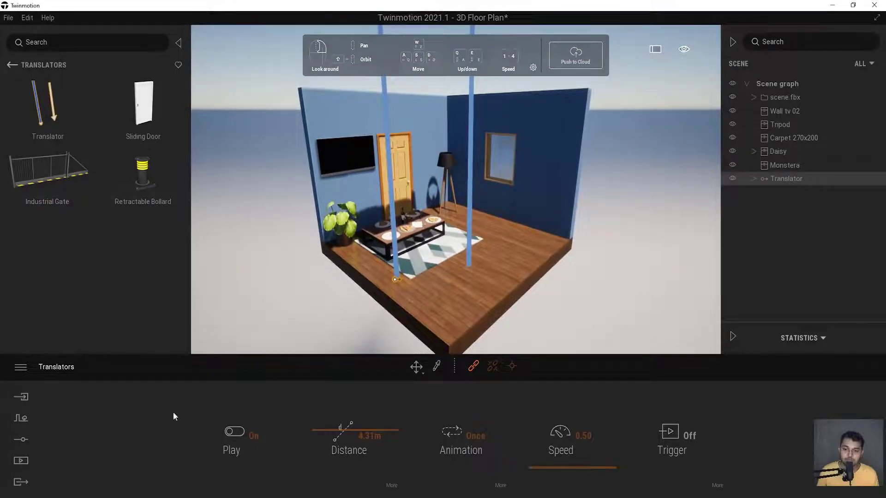
In the scene's location settings, set the north offset to 34° and the time of day to 13:56
click(22, 440)
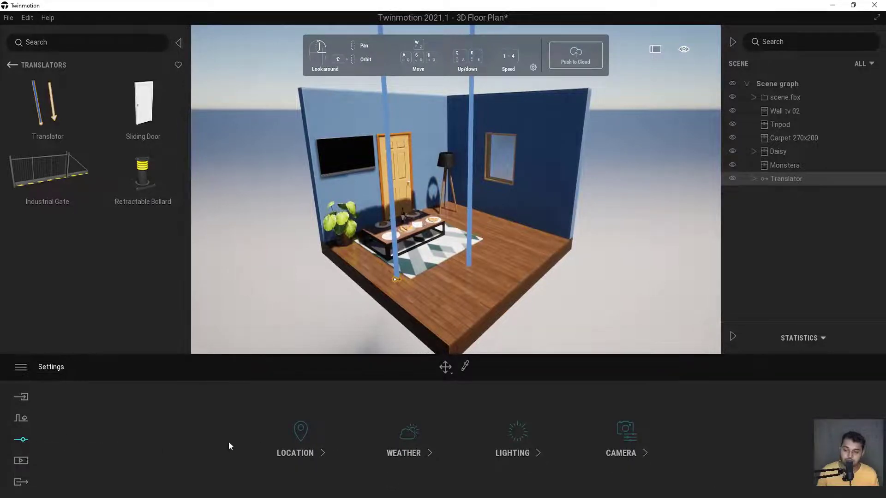
click(297, 433)
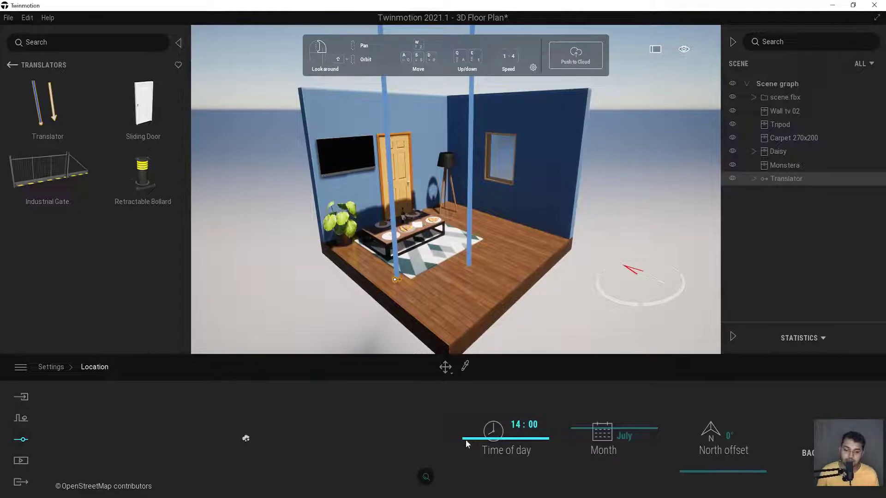
drag(684, 472, 684, 467)
drag(475, 441, 478, 443)
drag(476, 438, 476, 438)
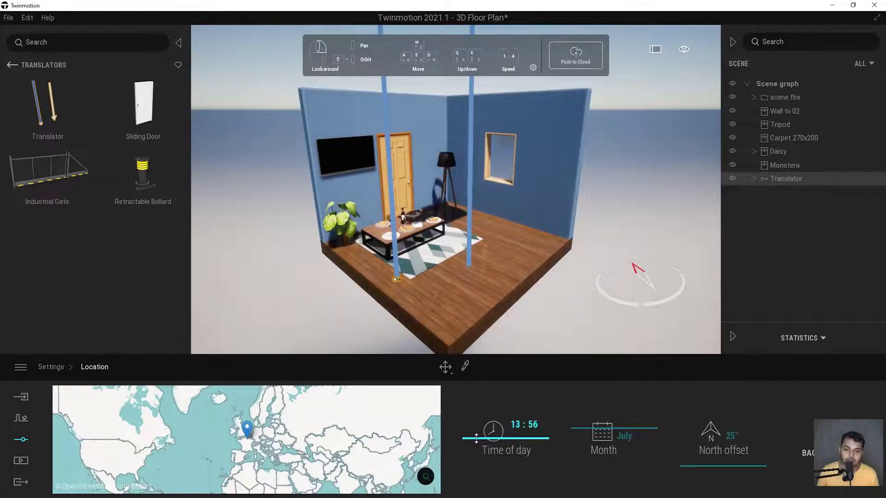
click(705, 464)
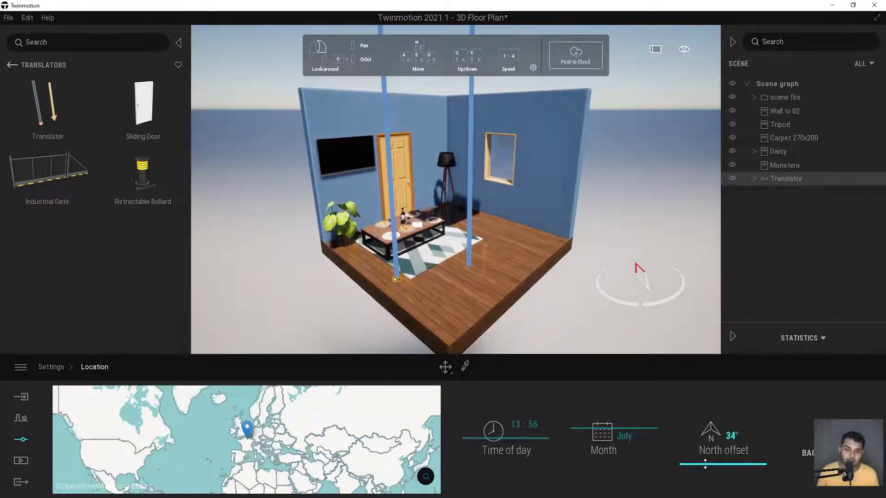
drag(704, 463, 705, 465)
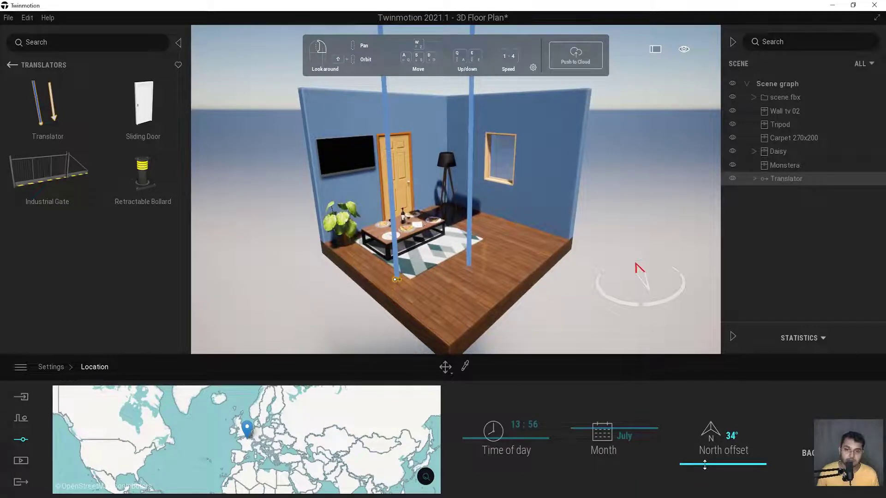
Reselect the sofa Translator in the scene and raise its travel distance to 10.35 m
click(397, 279)
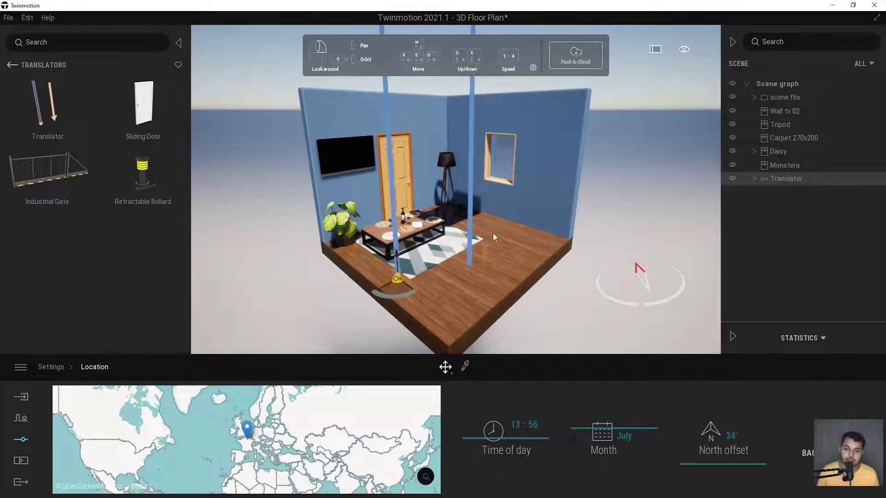
click(23, 420)
click(20, 460)
click(21, 440)
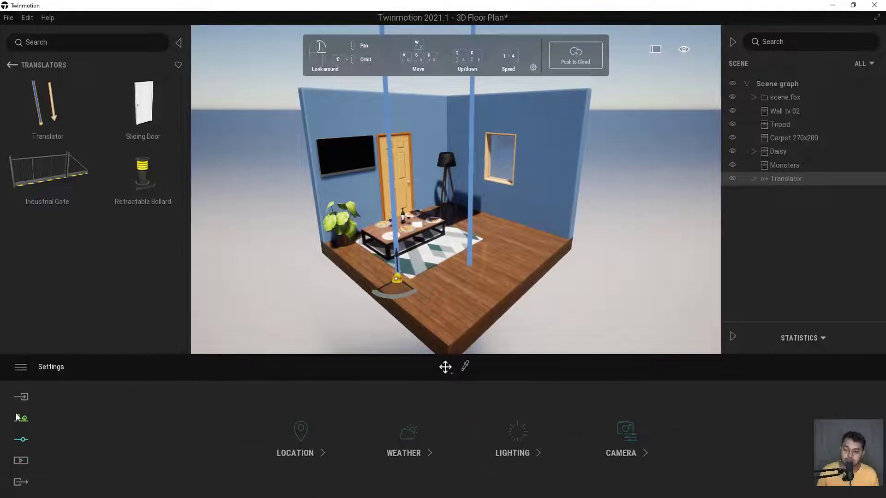
click(506, 285)
click(396, 280)
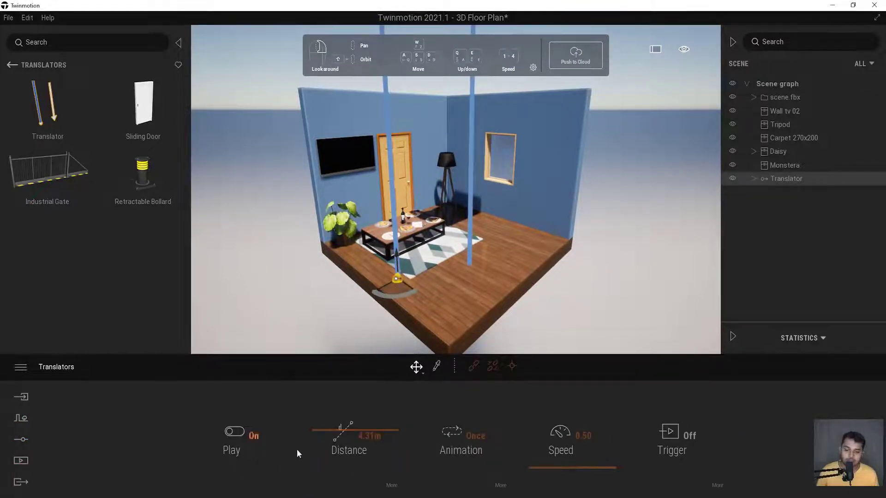
drag(323, 430, 322, 427)
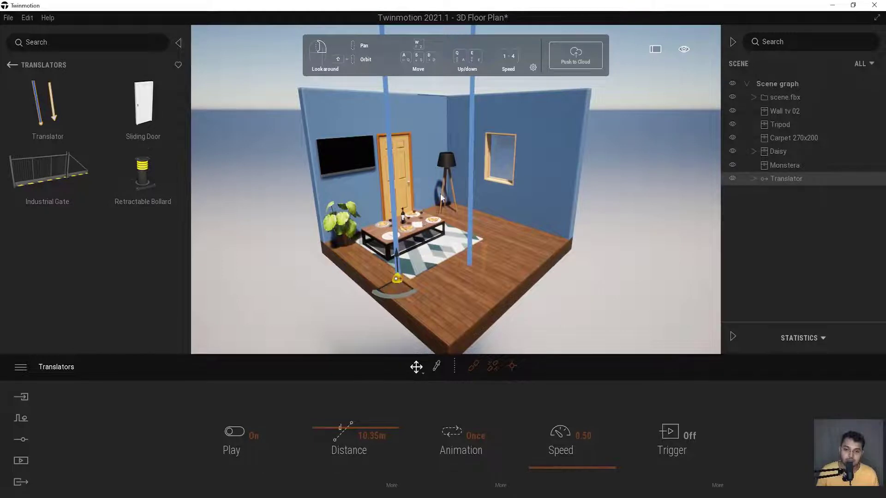
mouse_move(430, 150)
right_down()
mouse_move(406, 106)
mouse_move(411, 46)
mouse_move(411, 173)
mouse_move(434, 140)
right_up()
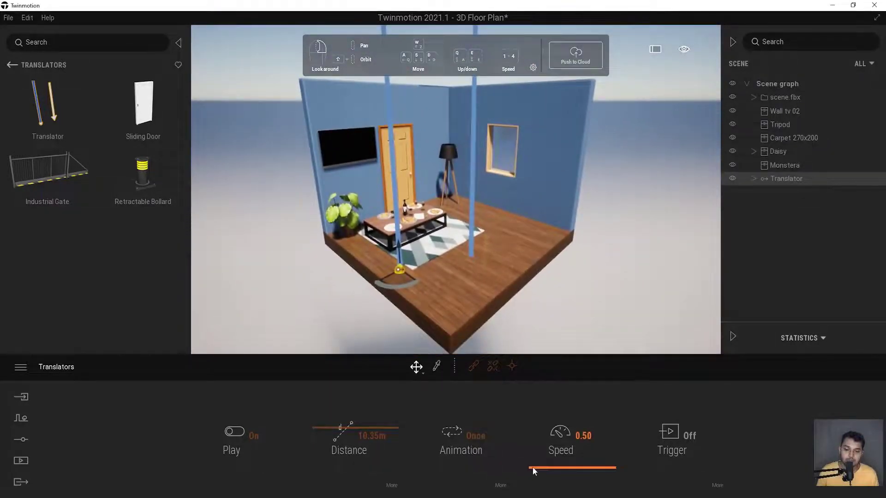
Set the sofa Translator's speed to 2
drag(532, 466, 533, 459)
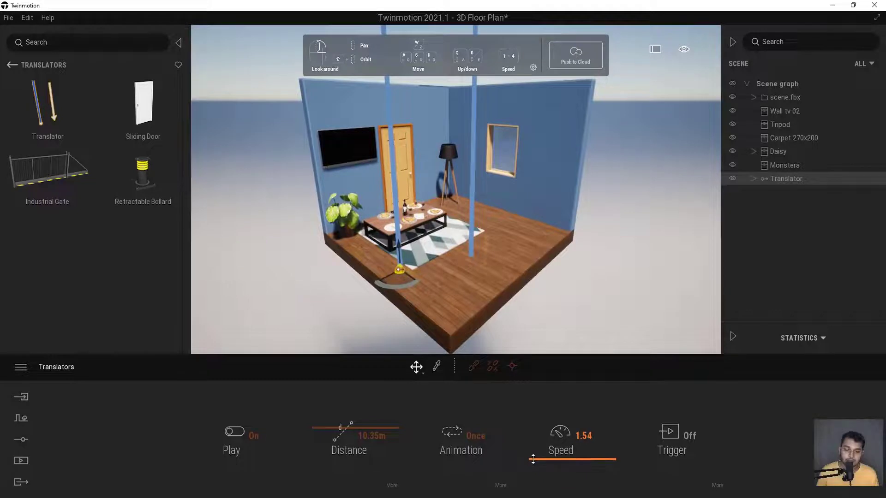
click(591, 435)
text(2)
key(Return)
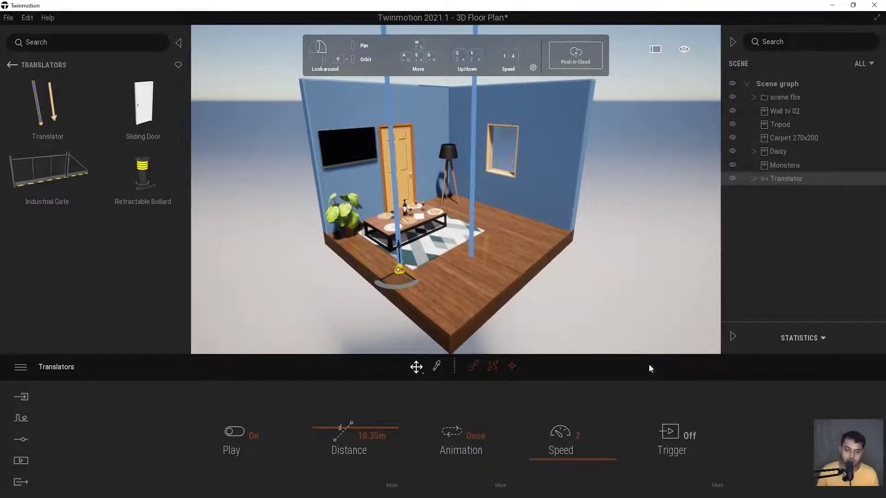
Try a travel distance of 6 m for the sofa Translator, check the room with it deselected, and reopen the distance value
click(372, 436)
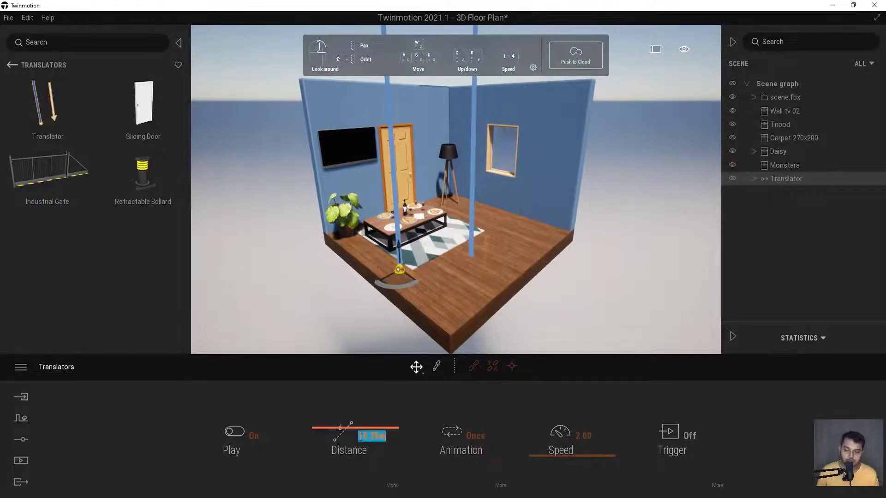
text(9)
key(Return)
click(301, 289)
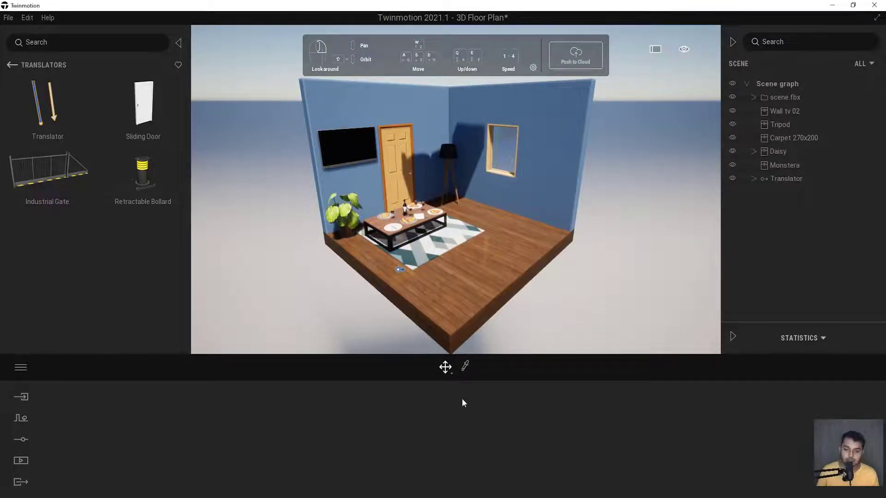
click(399, 269)
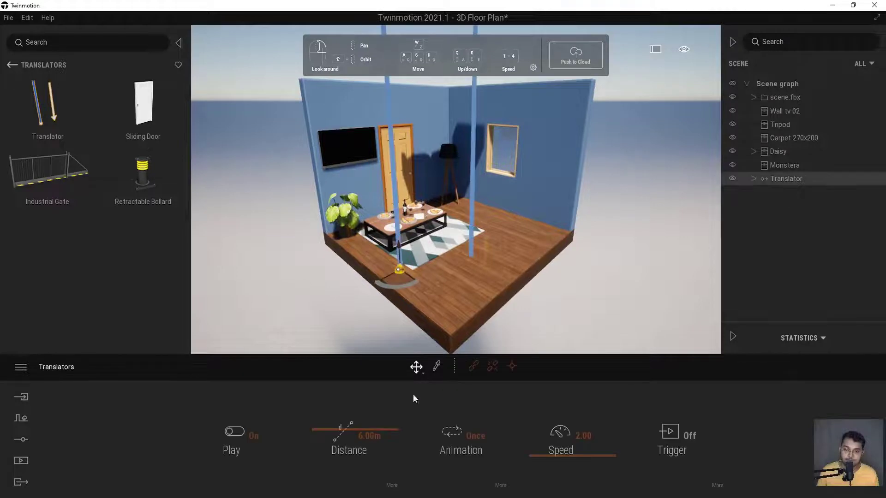
click(366, 435)
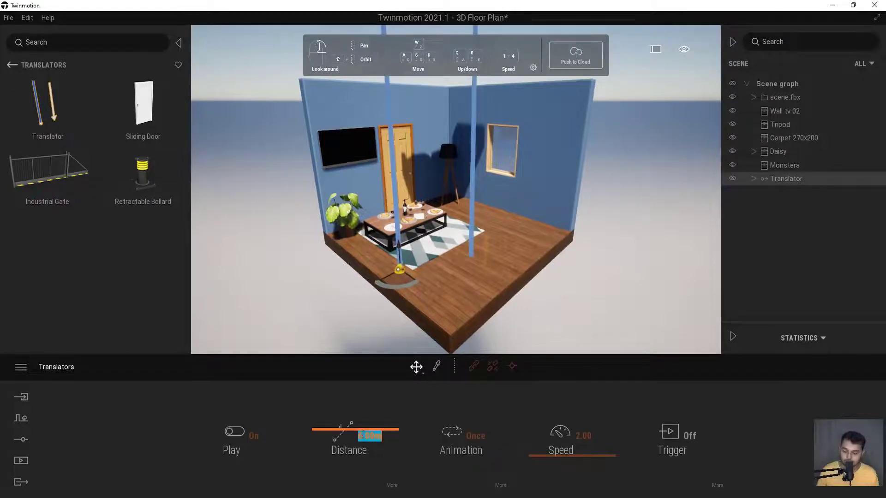
click(310, 308)
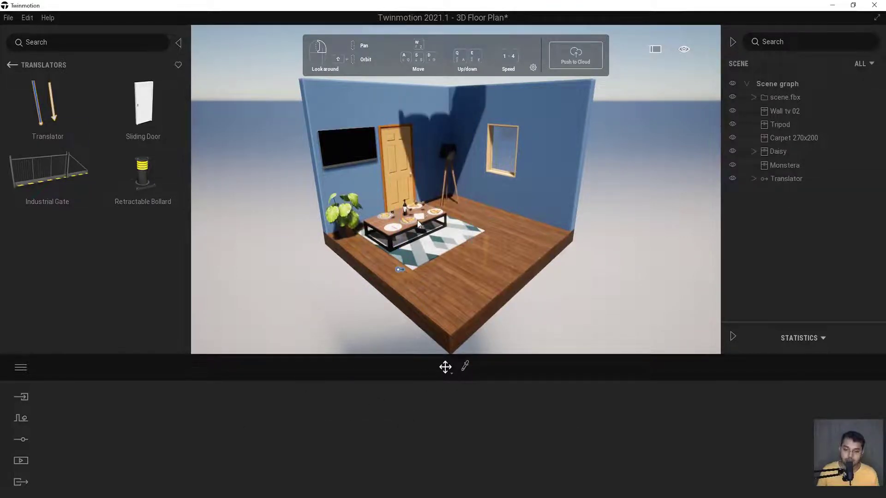
Reselect the sofa Translator, set its travel distance to 9 m, and deselect it to check the shadow on the walls
click(399, 271)
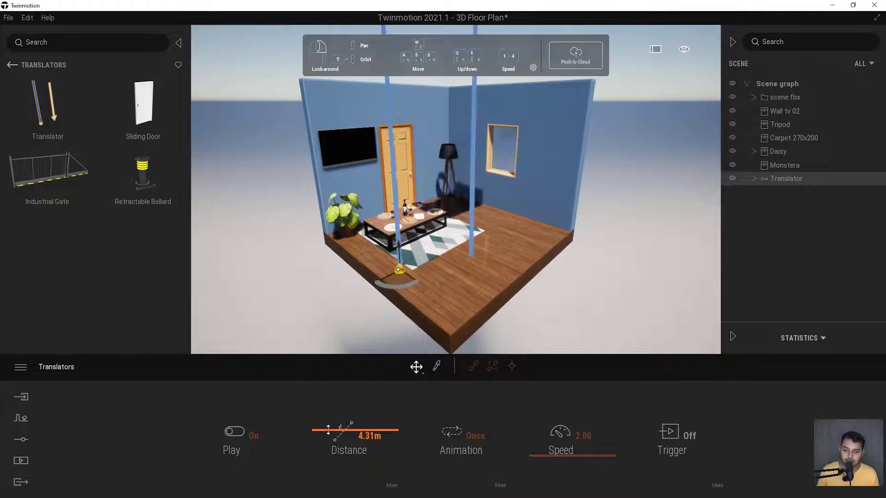
drag(329, 430, 327, 428)
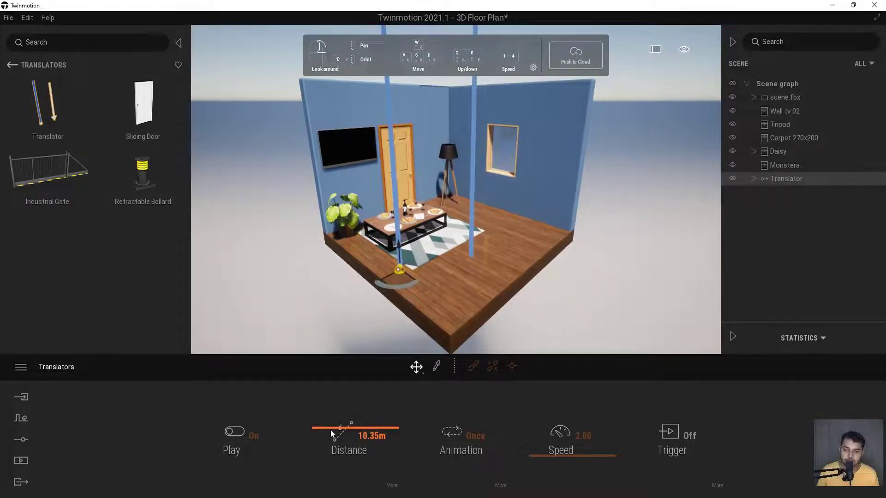
click(368, 436)
text(5)
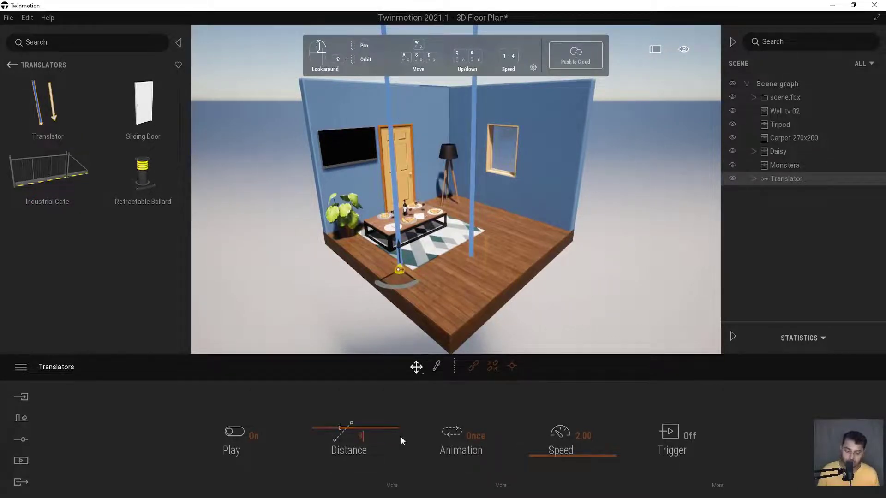
key(Return)
click(562, 333)
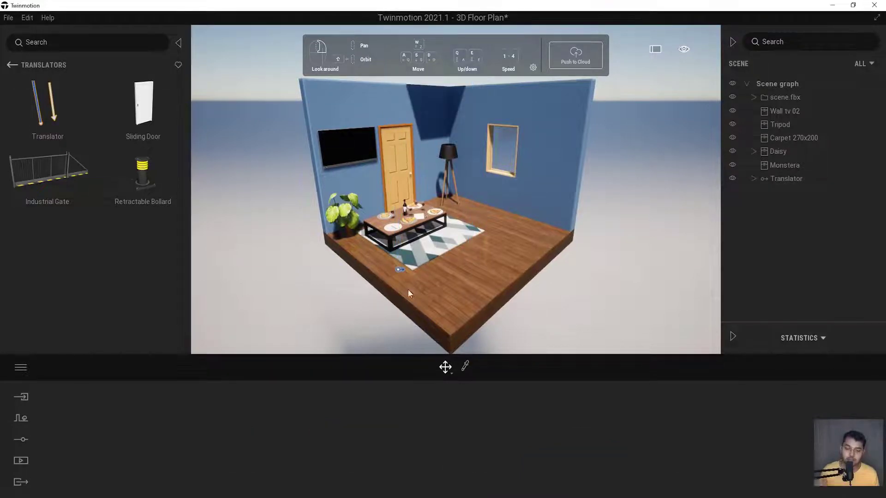
Set the sofa Translator's travel distance to 10 m and deselect it
click(399, 270)
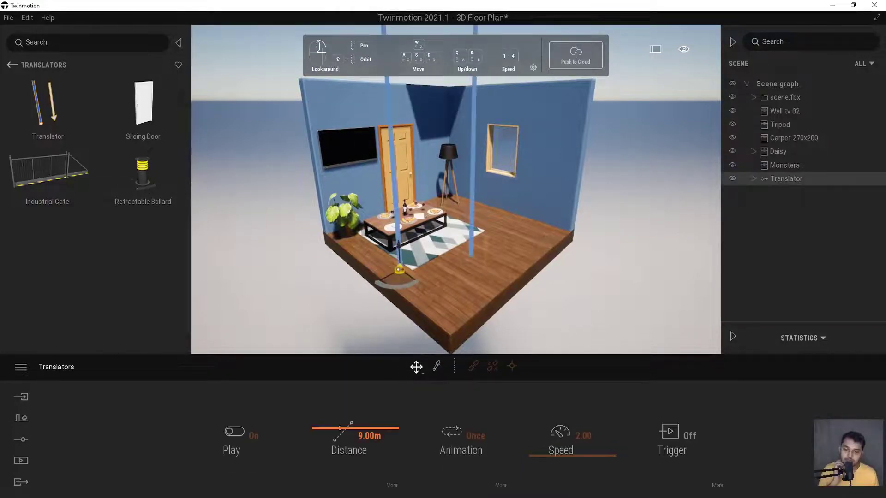
click(365, 436)
text(10)
key(Return)
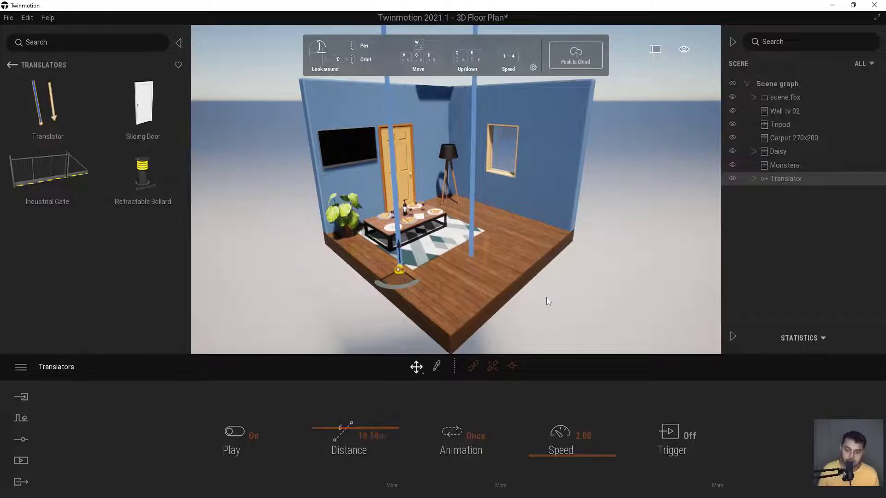
click(547, 297)
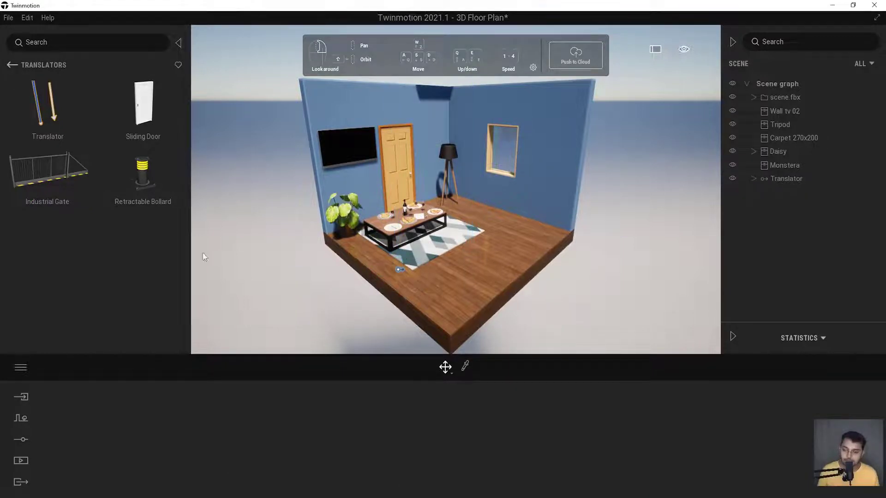
Place a second Translator on the floor beside the tripod lamp and link the lamp to it
drag(81, 108, 465, 208)
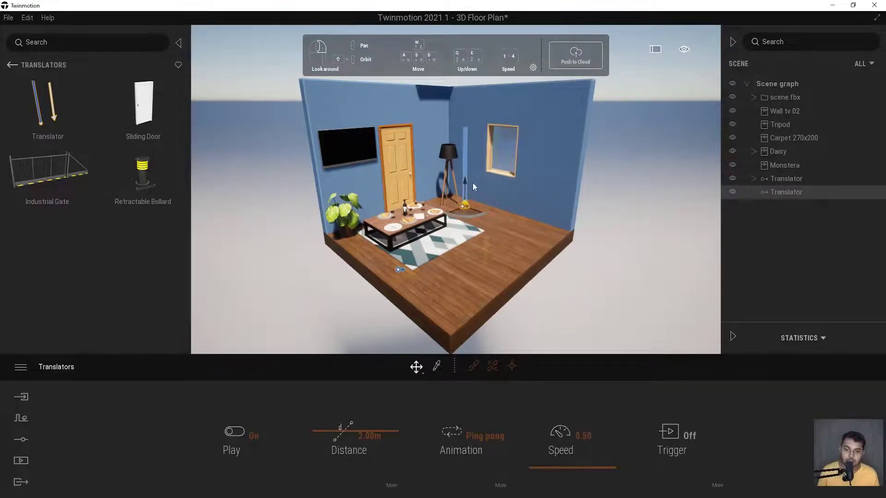
click(469, 367)
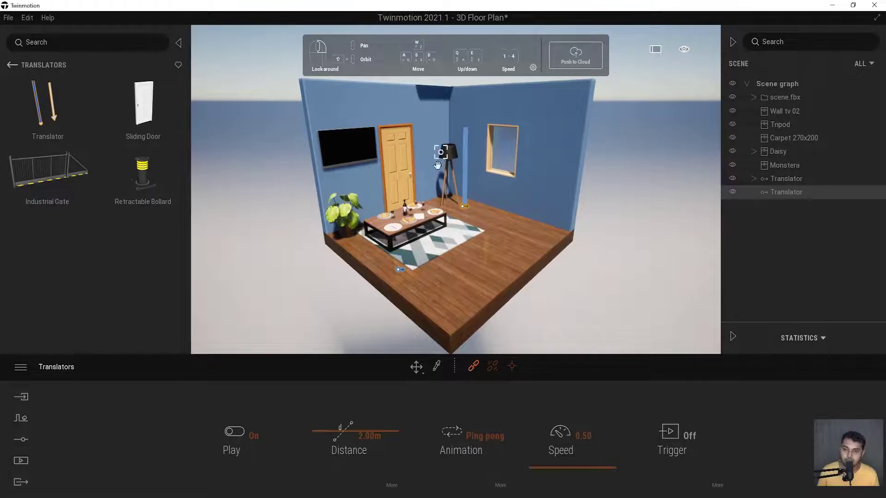
click(451, 154)
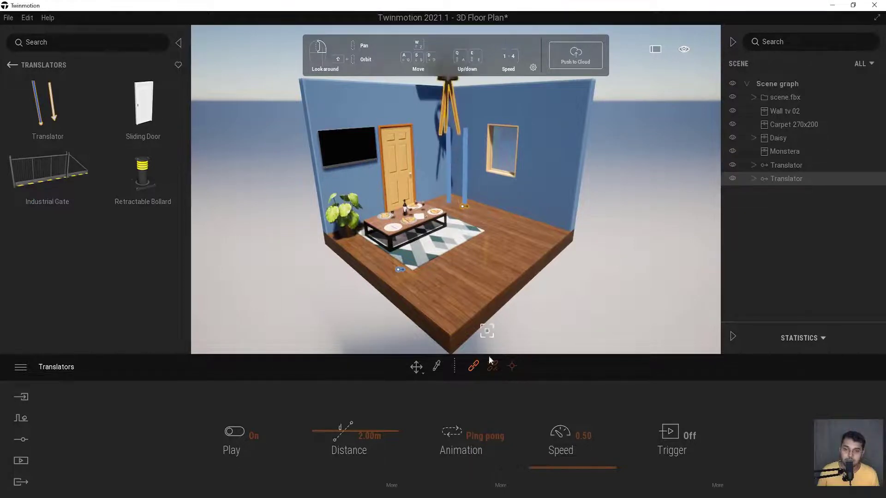
Set the lamp Translator's speed to 2 and its animation to Once
click(583, 435)
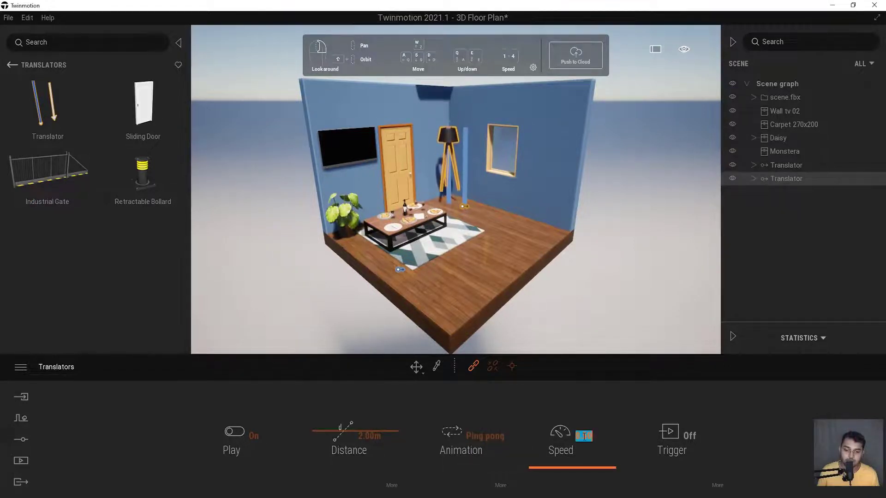
text(2)
key(Return)
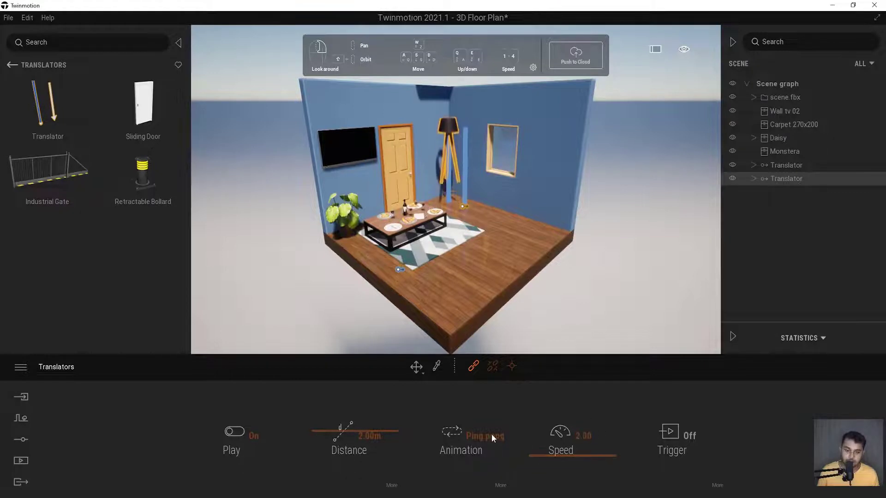
click(481, 435)
click(460, 366)
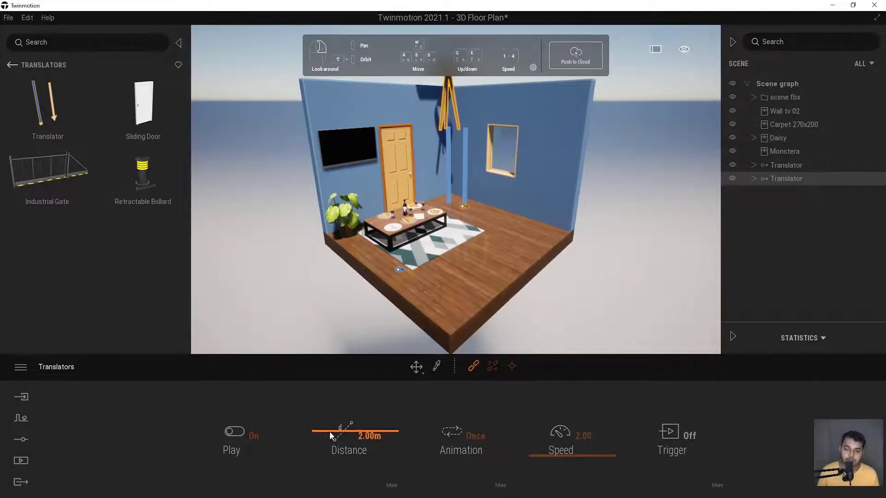
Set the lamp Translator's travel distance to 4 m and its speed to 2
drag(330, 430, 349, 434)
text(4)
click(566, 405)
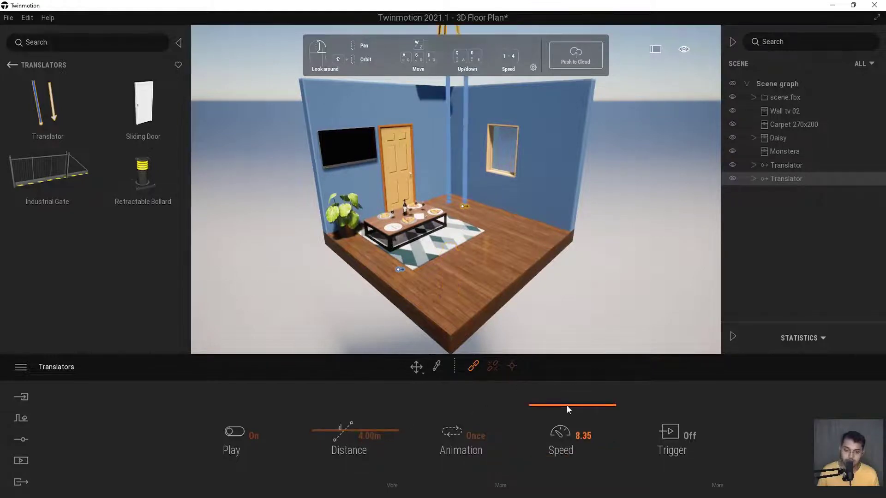
double_click(583, 435)
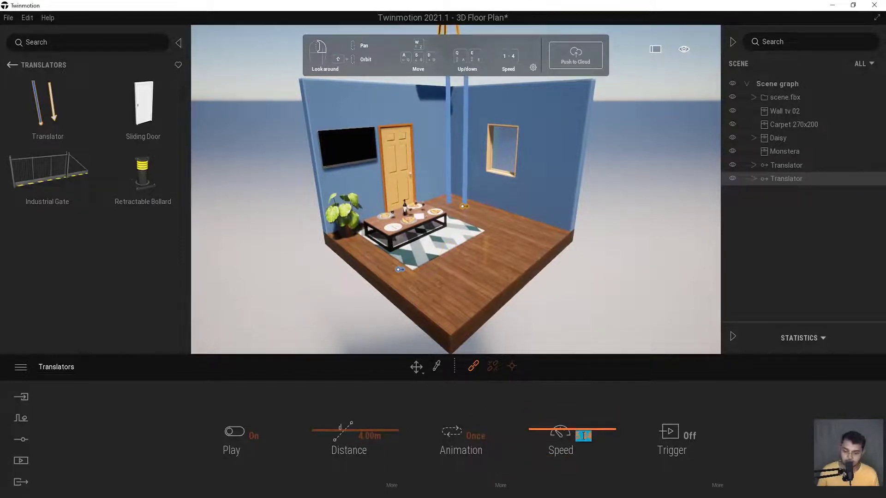
text(2)
key(Return)
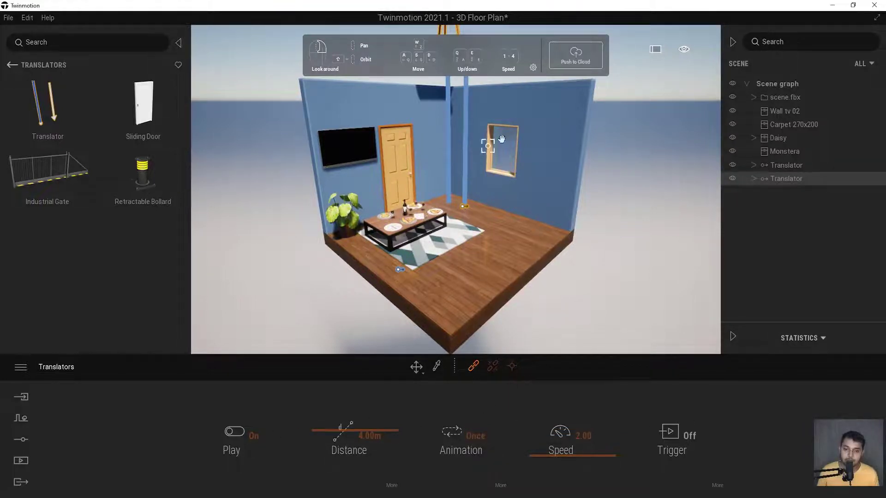
Place a Translator on the floor beside the Monstera plant and set its animation to Once and its speed to 2
drag(71, 123, 365, 247)
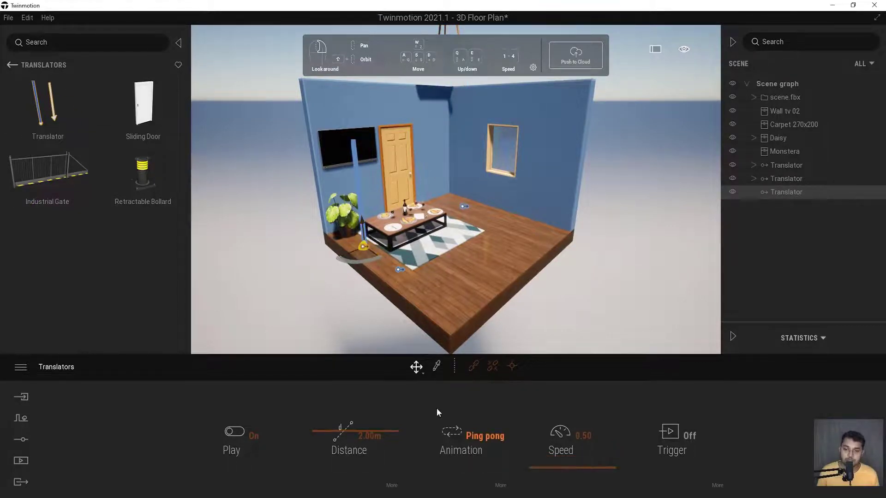
mouse_move(475, 422)
click(457, 369)
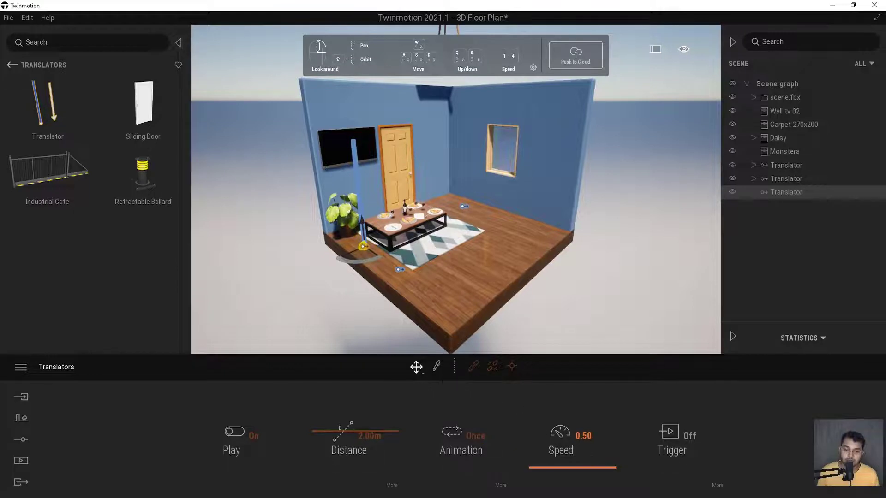
click(582, 436)
text(32)
key(BackSpace)
key(BackSpace)
text(2)
key(Return)
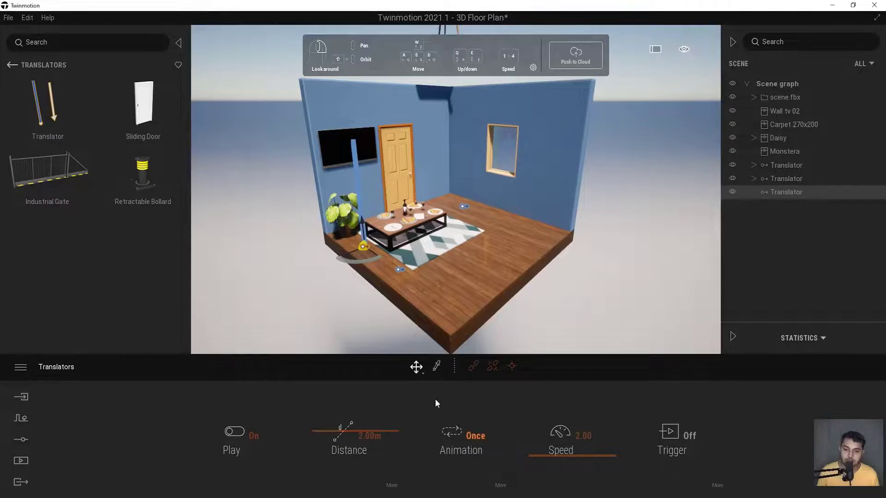
Link the Monstera plant to its Translator and set the travel distance to 5 m
click(473, 365)
click(344, 219)
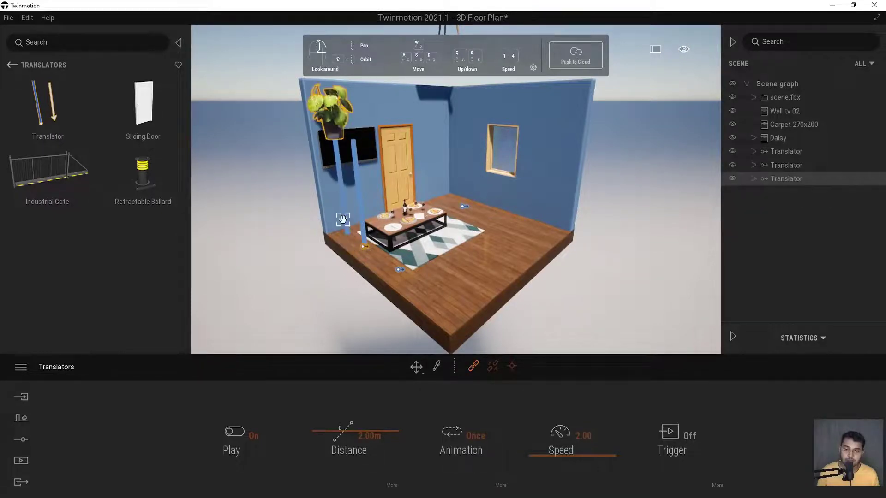
drag(356, 427, 382, 437)
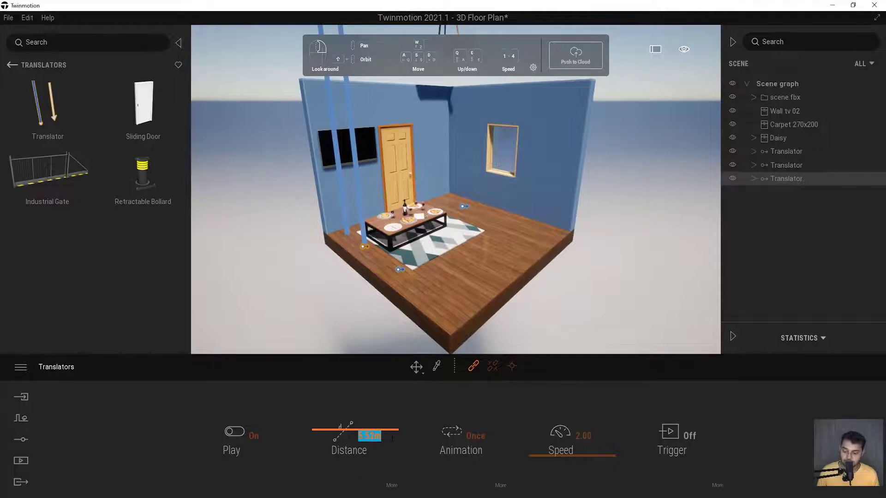
text(5)
key(Return)
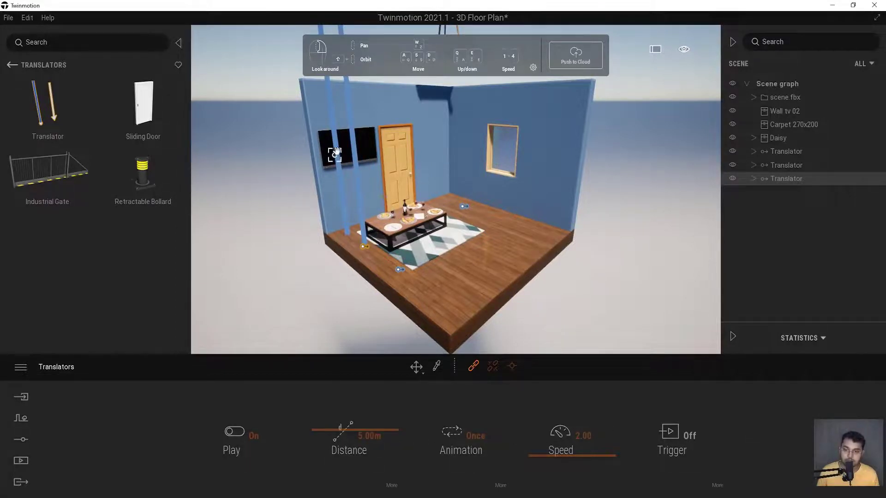
Place another Translator on the floor beside the coffee table and link the table with its tableware to it
drag(46, 105, 466, 272)
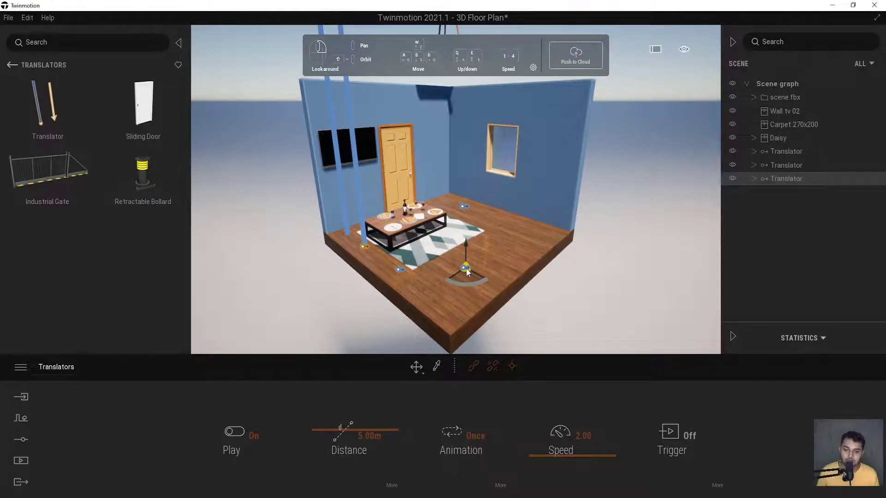
drag(466, 272, 466, 267)
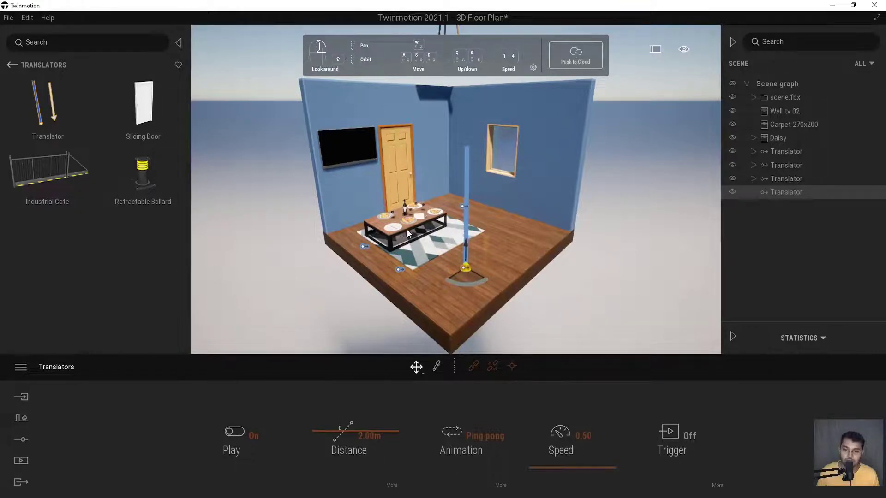
drag(467, 269, 382, 256)
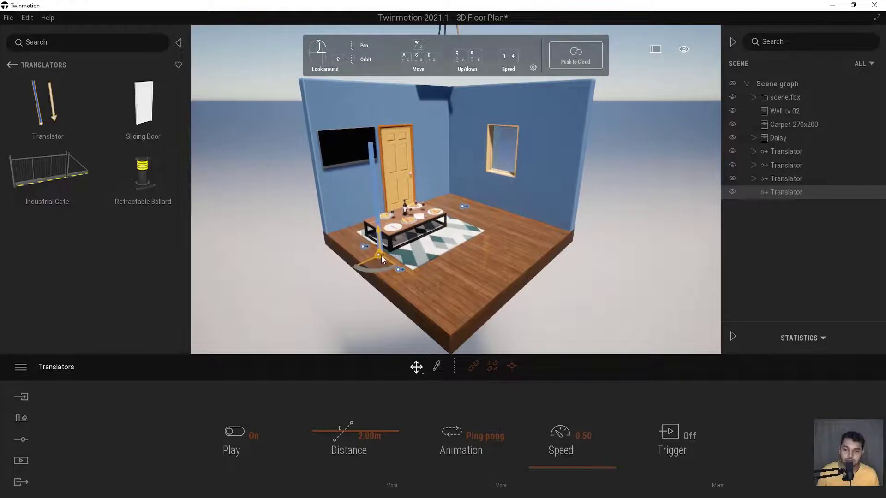
click(471, 366)
click(388, 222)
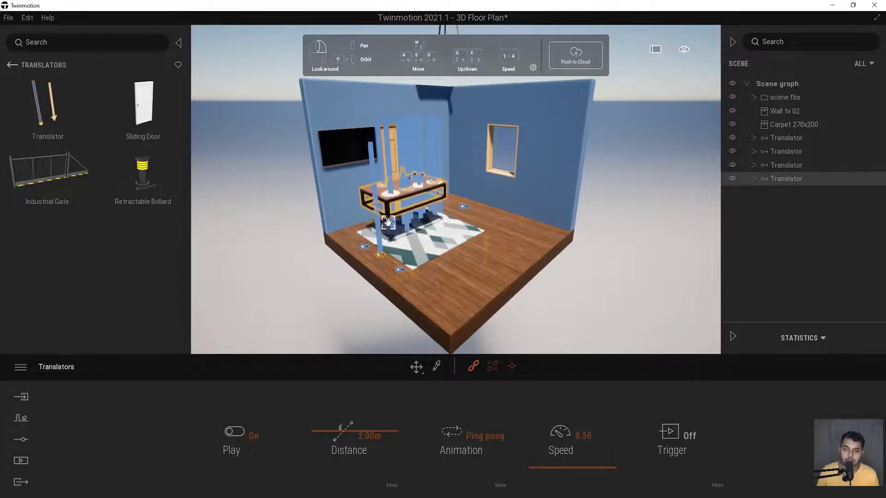
Set the table Translator's animation to Once, its speed to 2 and its travel distance to 7 m
click(485, 435)
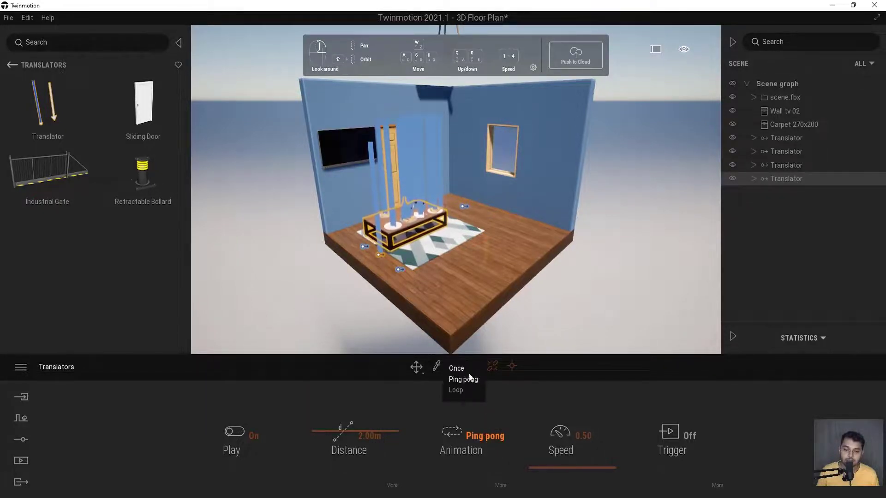
click(455, 368)
click(583, 436)
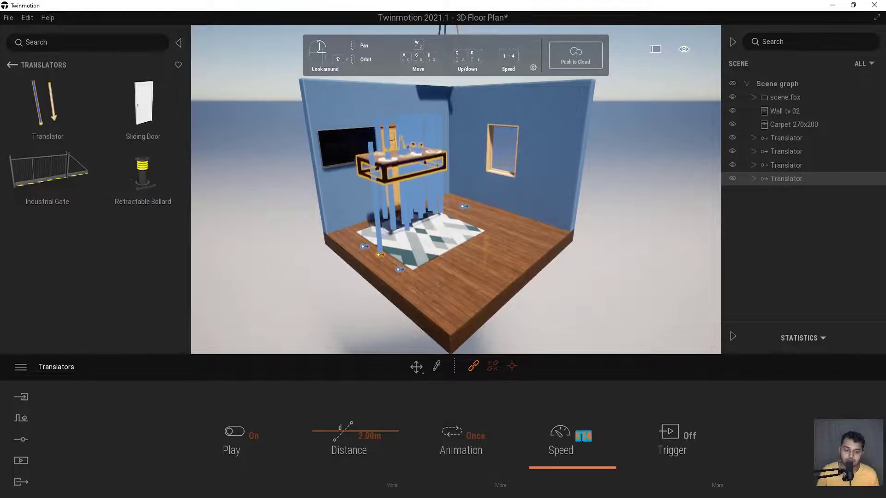
text(2)
click(806, 414)
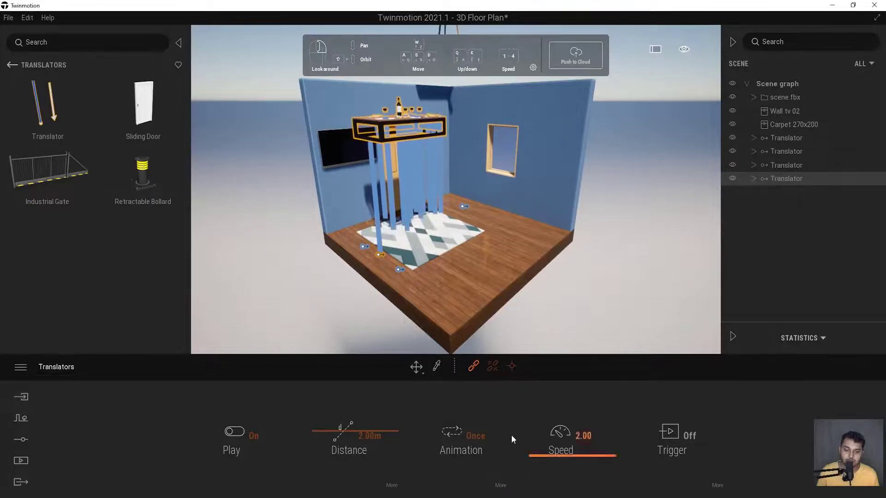
drag(319, 430, 318, 428)
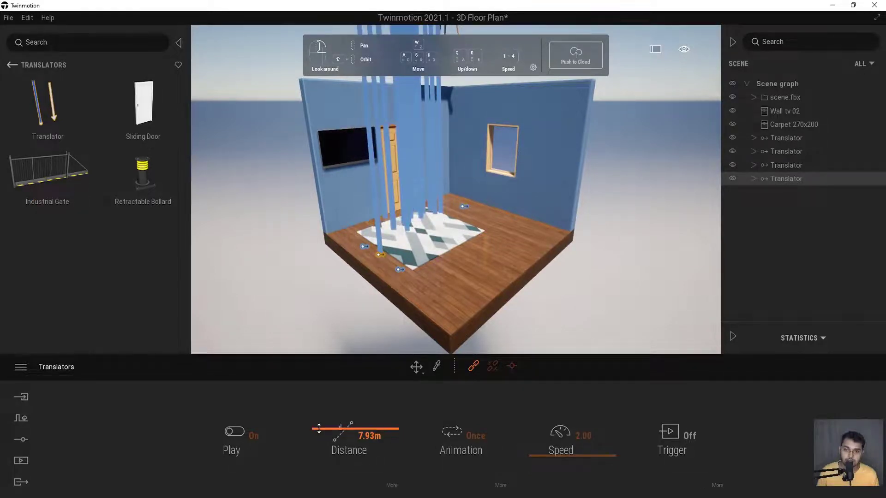
click(369, 436)
text(7)
key(Return)
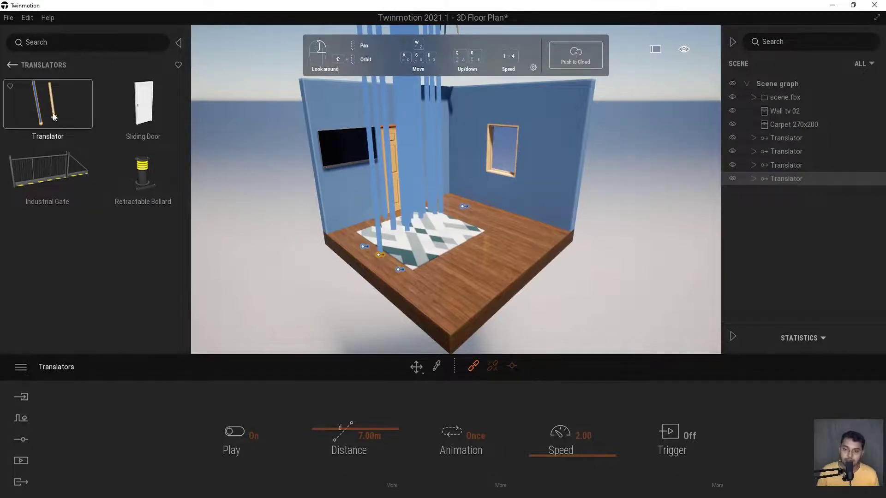
Place a Translator on the floor beside the carpet, set its axis to Y, and link the carpet to it
mouse_move(54, 116)
mouse_down()
mouse_move(250, 155)
mouse_move(474, 154)
mouse_move(375, 217)
mouse_move(372, 183)
mouse_move(482, 356)
mouse_move(174, 254)
mouse_move(52, 113)
mouse_move(313, 216)
mouse_move(507, 254)
mouse_move(493, 248)
mouse_up()
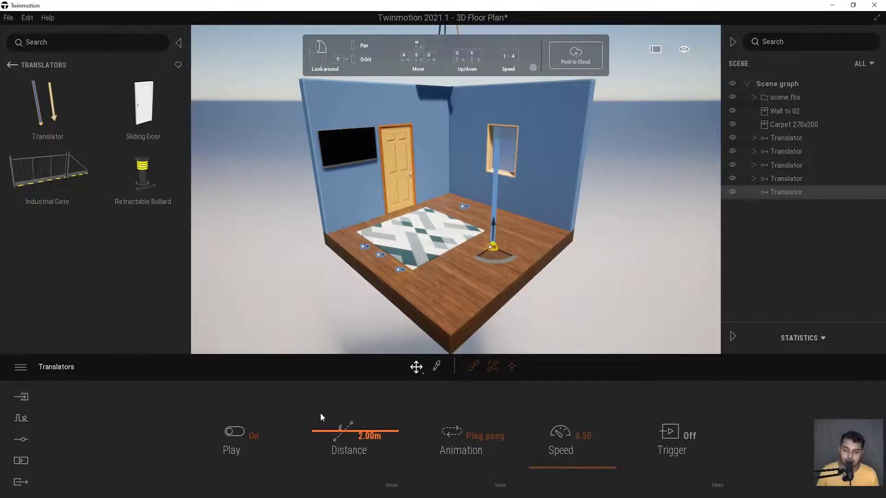
click(392, 486)
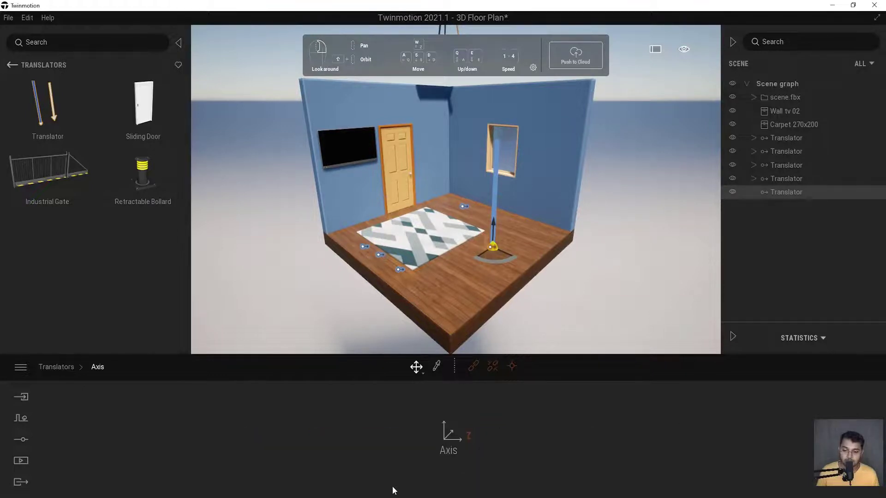
click(454, 441)
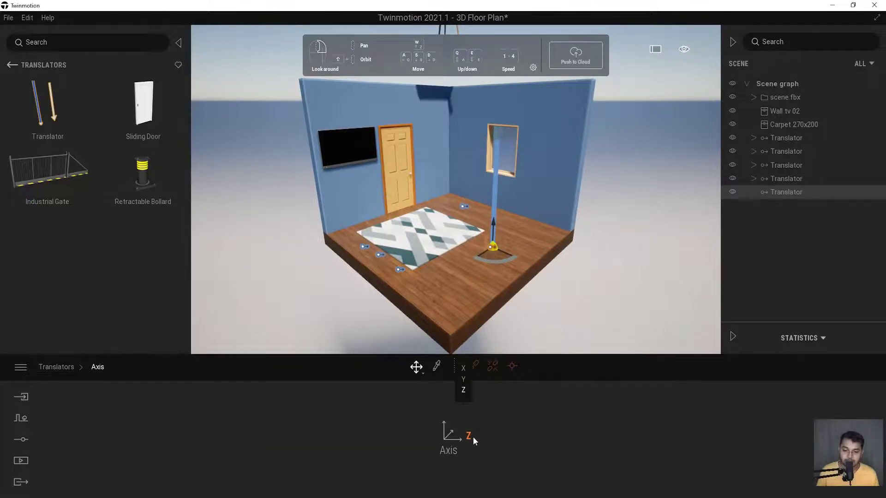
click(463, 379)
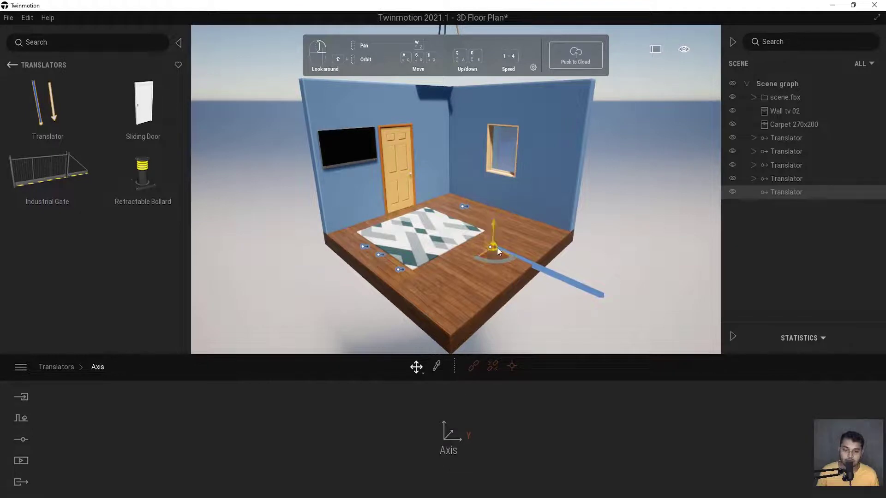
click(474, 366)
click(440, 249)
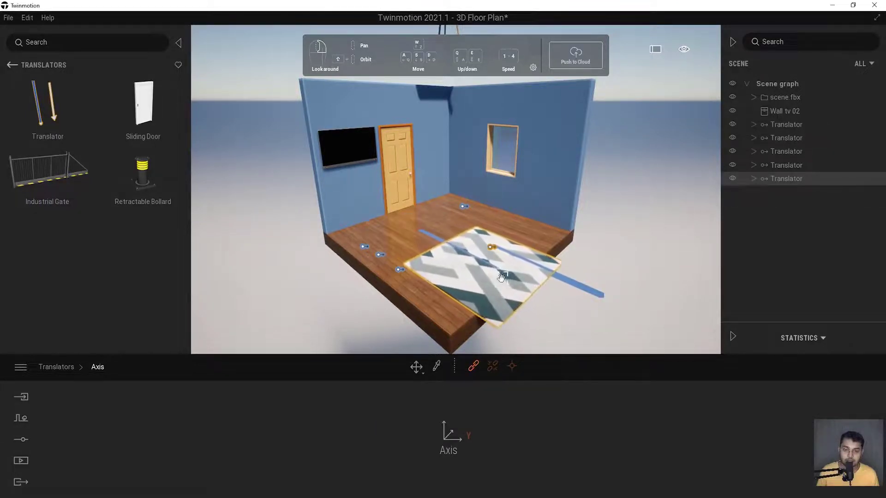
Set the carpet Translator's travel distance to 6 m, its animation to Once and its speed to 2
click(49, 368)
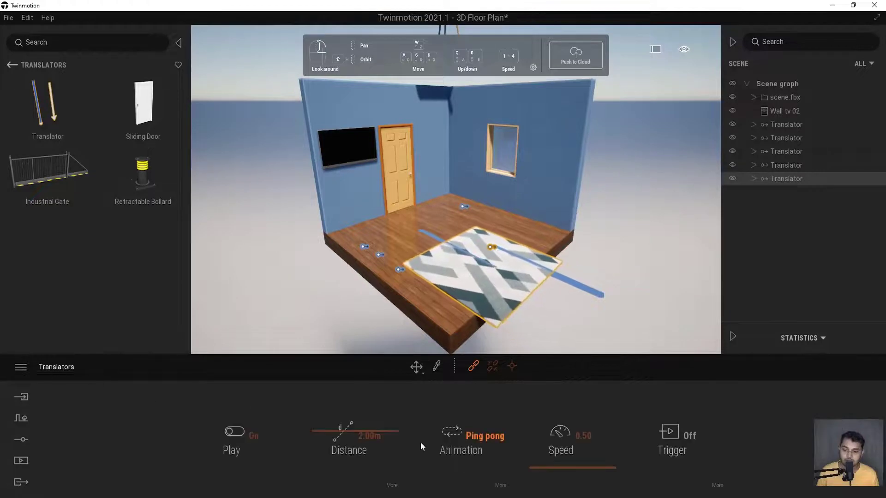
click(370, 435)
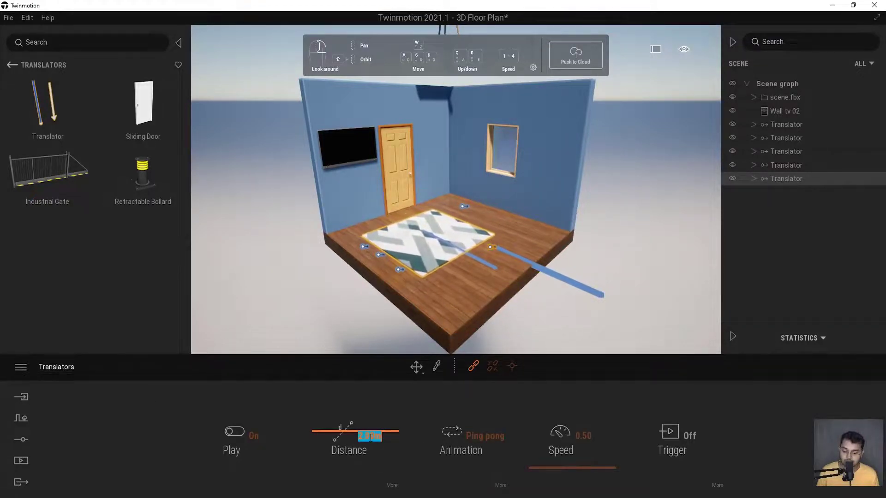
text(6)
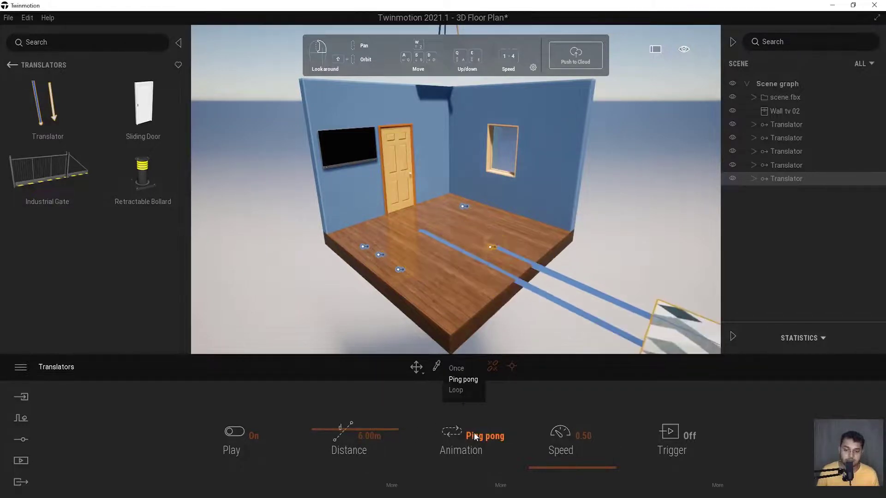
click(484, 435)
click(462, 369)
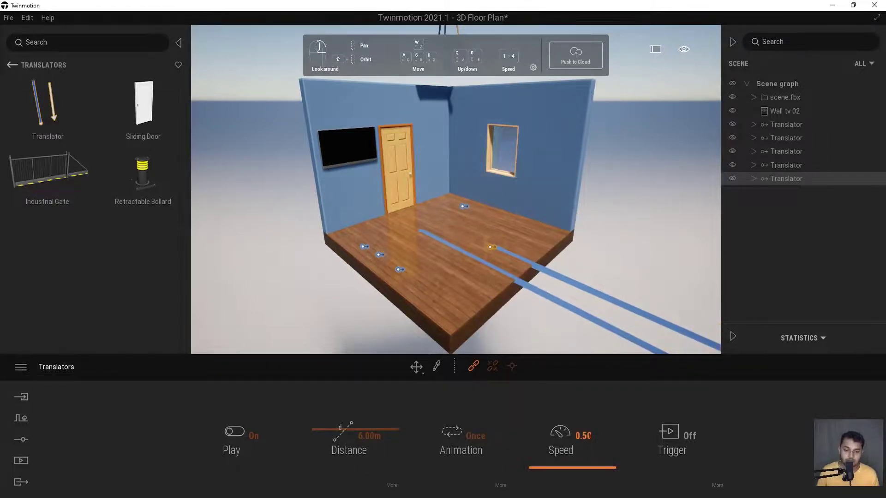
click(583, 436)
text(2)
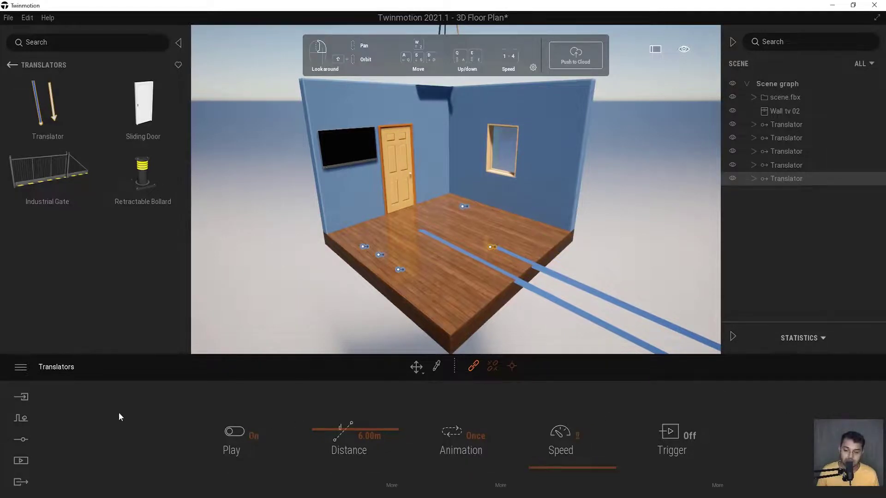
key(Return)
right_drag(520, 269, 505, 283)
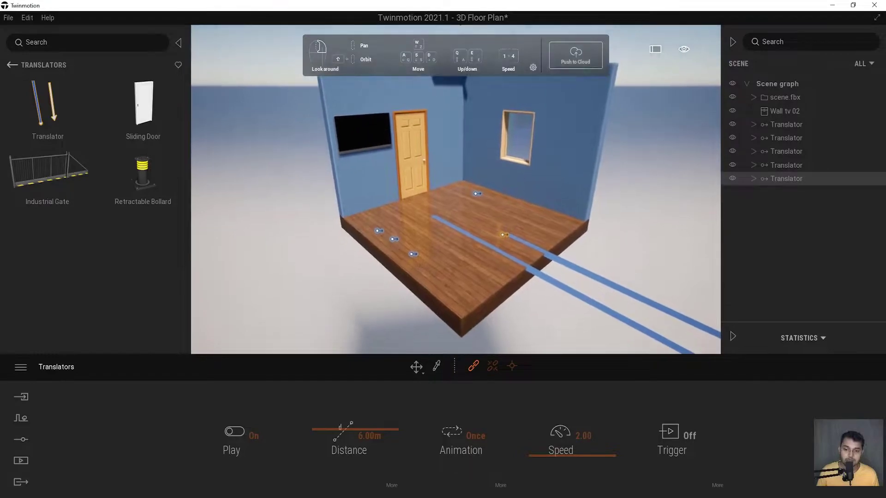
key(w)
key(s)
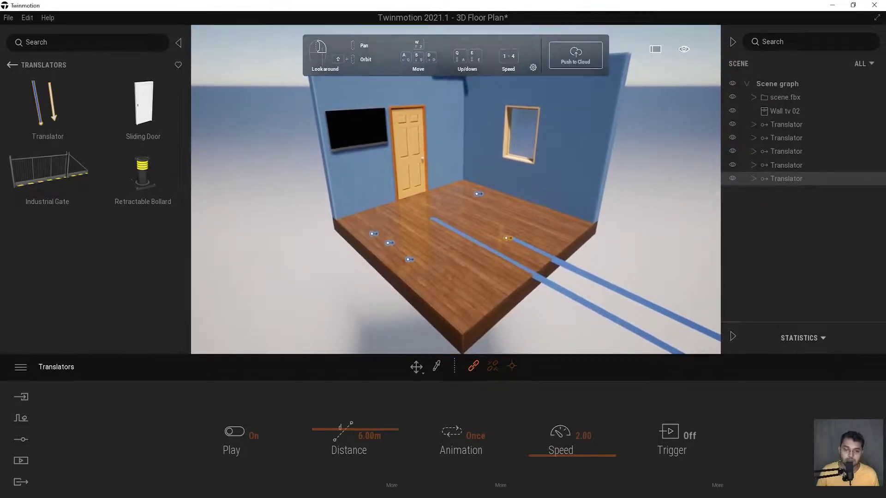
mouse_move(504, 282)
right_down()
mouse_move(556, 290)
mouse_move(502, 282)
mouse_move(491, 290)
right_up()
key(s)
key(w)
key(s)
key(w)
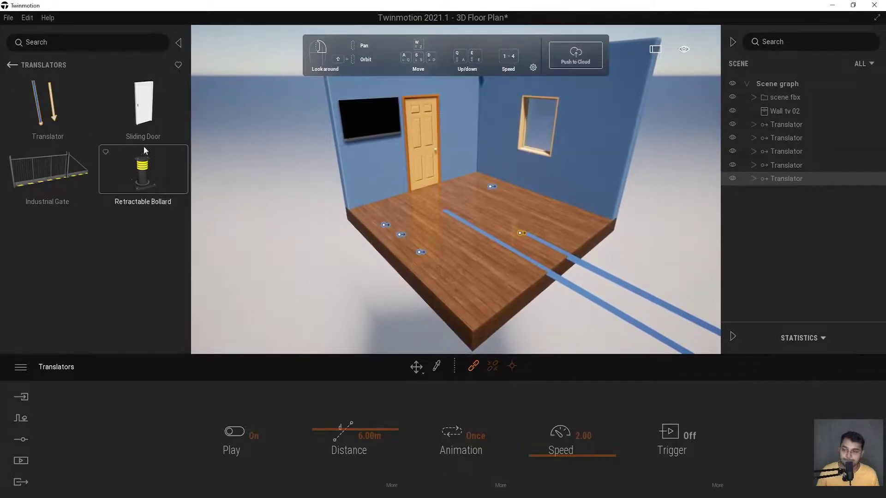
Place a Translator on the floor below the wall TV, set its axis to X, and rotate it to reverse its travel direction
drag(46, 106, 400, 202)
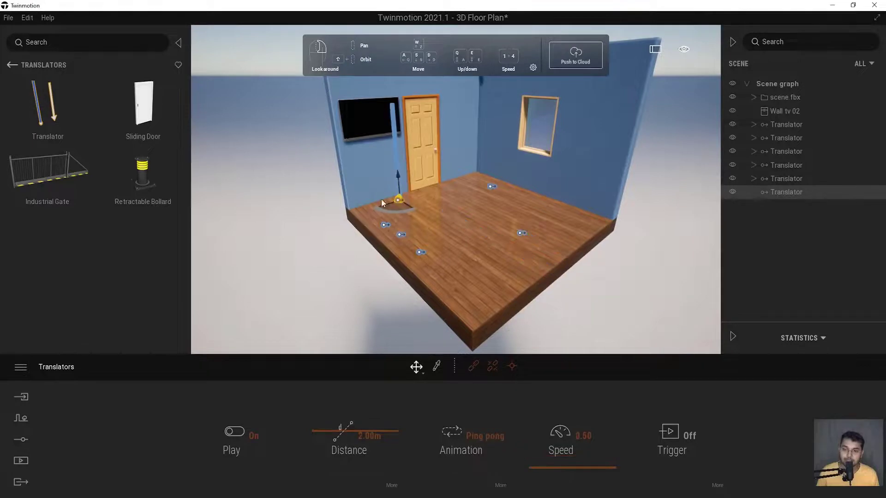
click(389, 485)
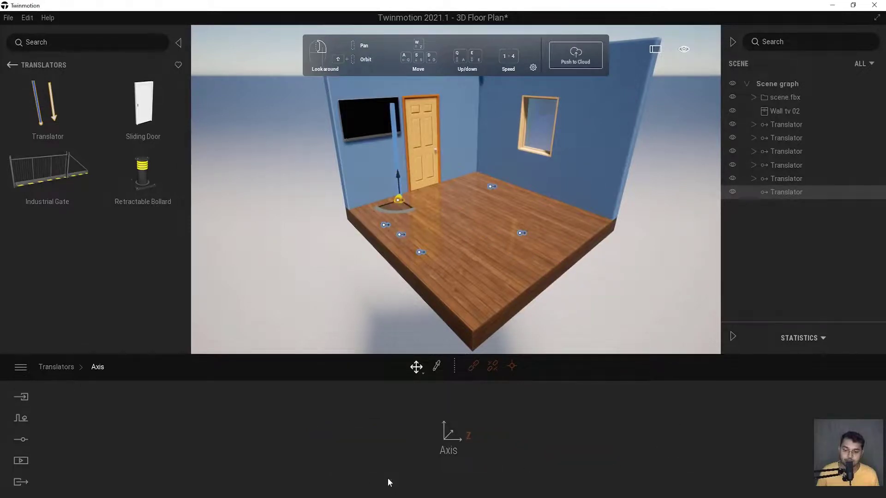
click(456, 434)
click(464, 368)
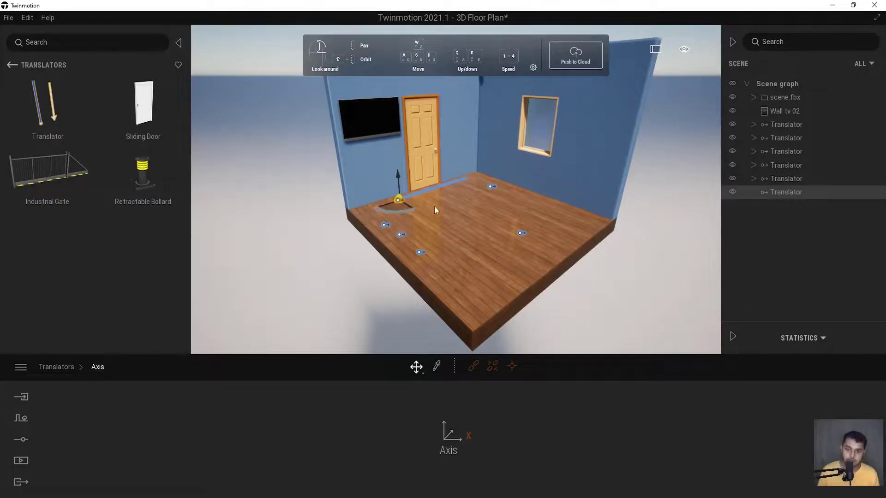
text(190)
key(Return)
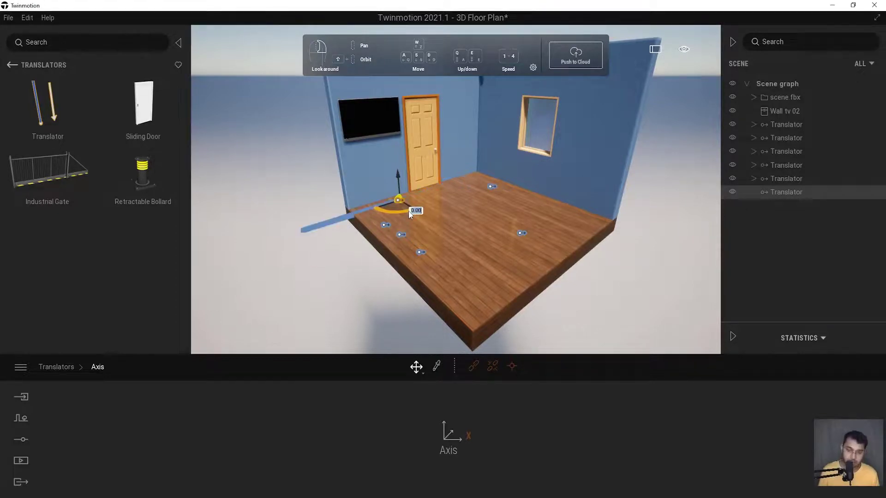
Link the wall TV to the Translator below it and set the travel distance to 5 m
click(472, 367)
click(373, 142)
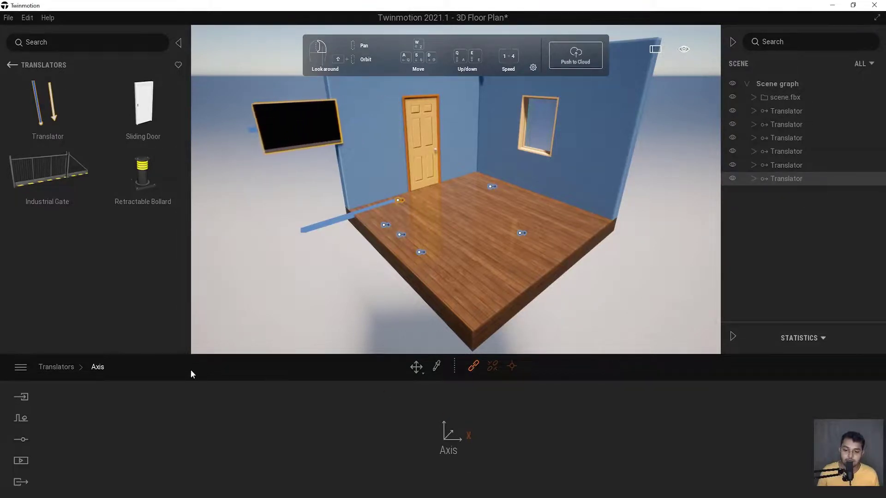
click(57, 368)
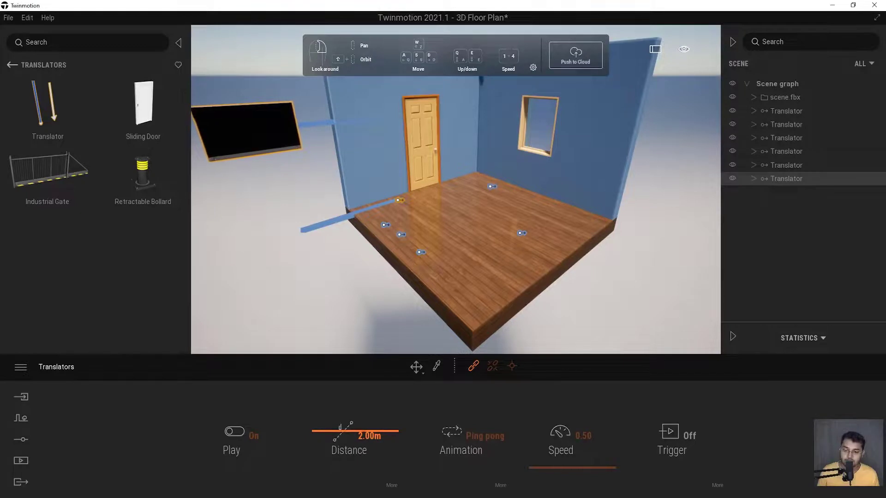
click(369, 436)
text(5)
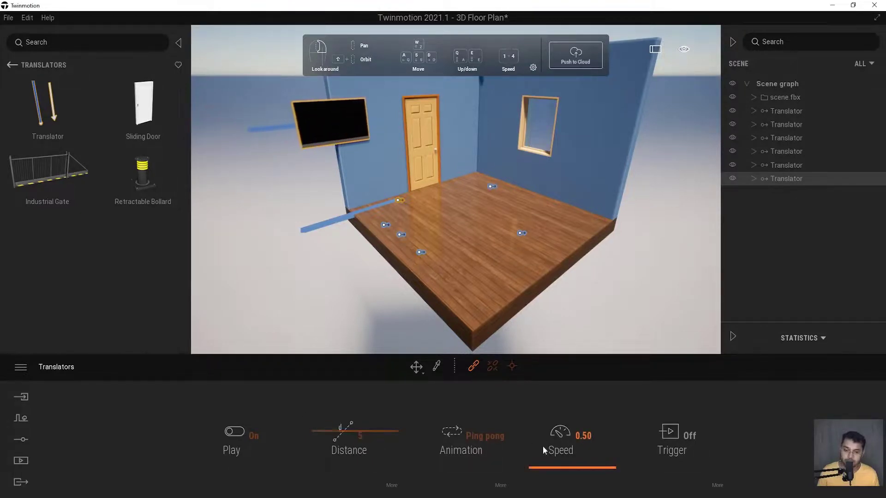
key(Return)
Set the TV Translator's speed to 2 and its animation to Once
click(582, 436)
text(2)
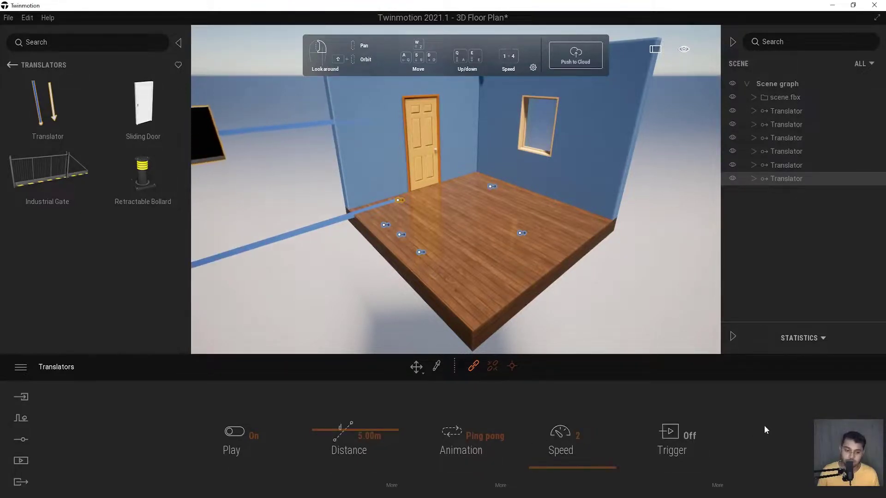
key(Return)
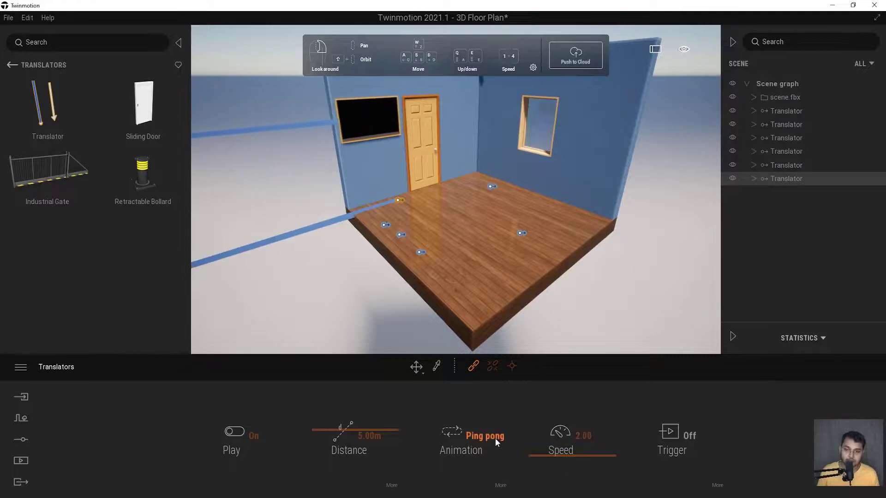
click(494, 438)
click(455, 369)
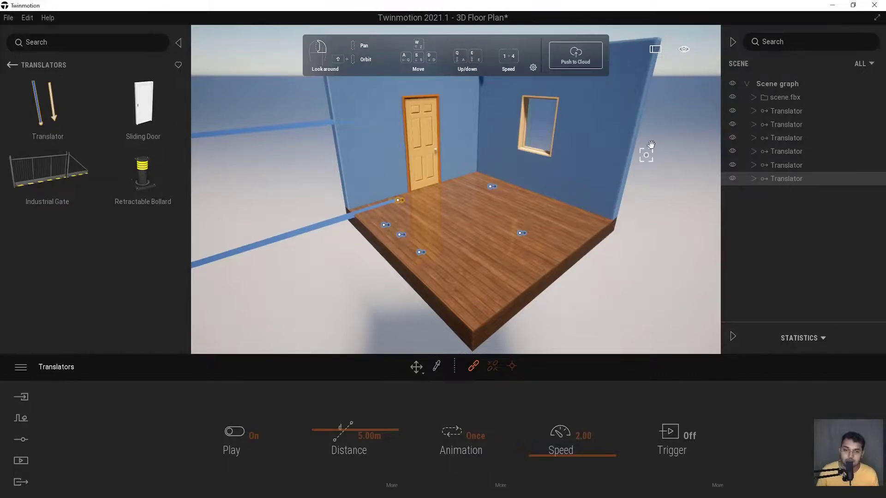
Create a new video from the current room view and set its part length to 8 seconds
click(24, 460)
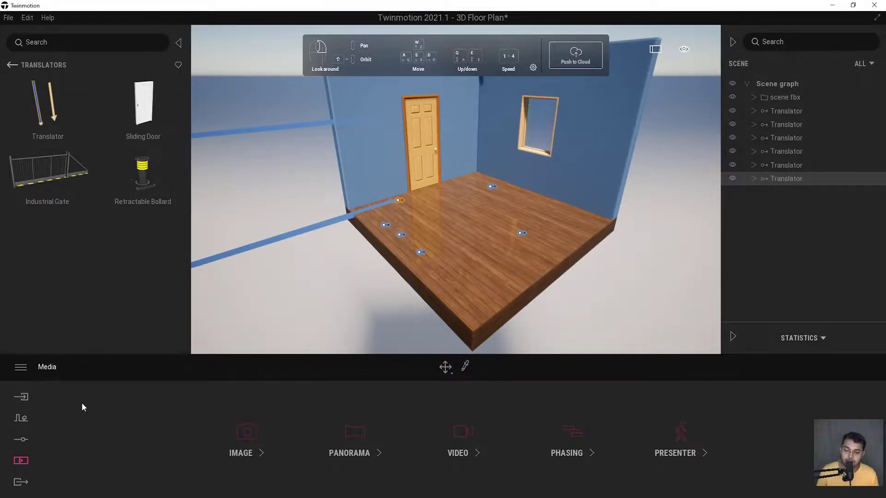
click(464, 433)
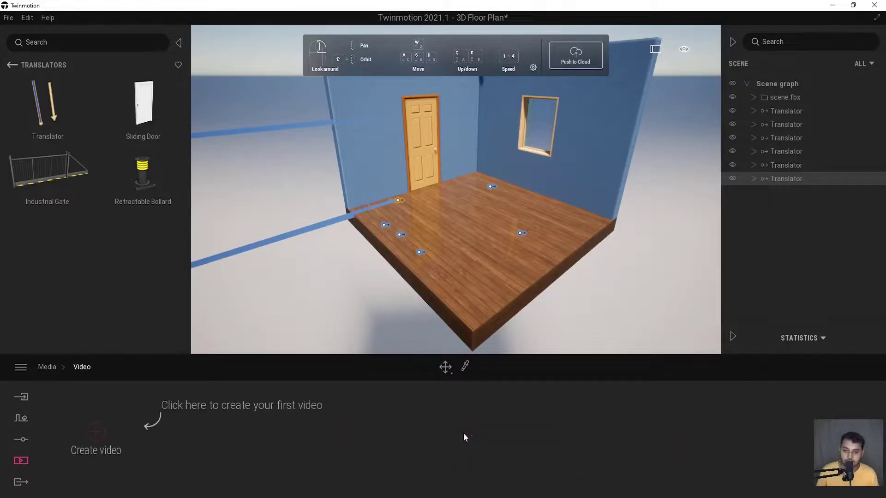
click(95, 432)
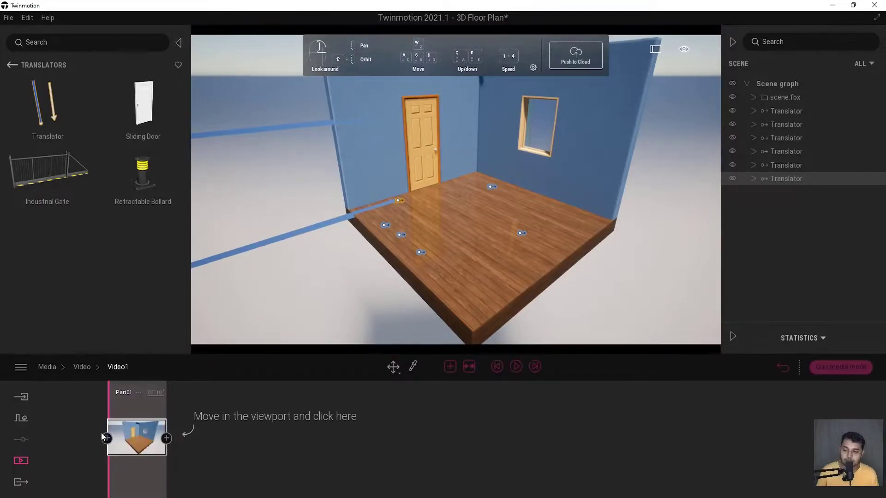
drag(153, 393, 164, 394)
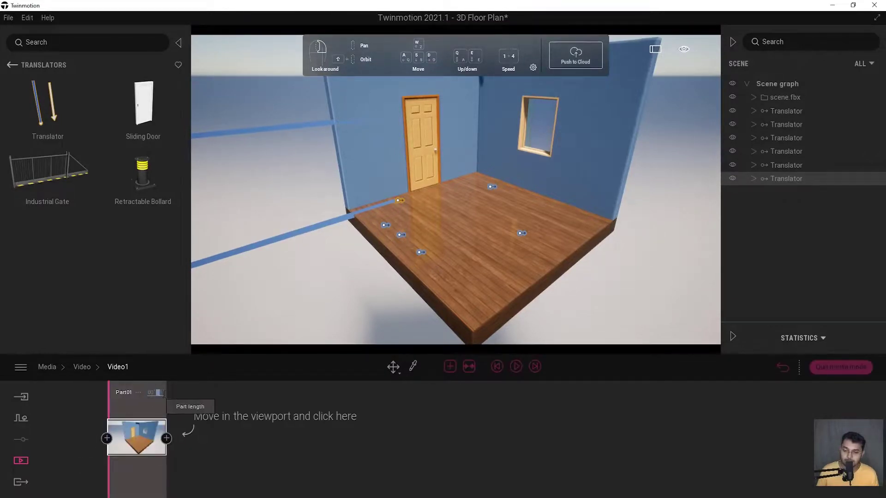
text(8)
key(Return)
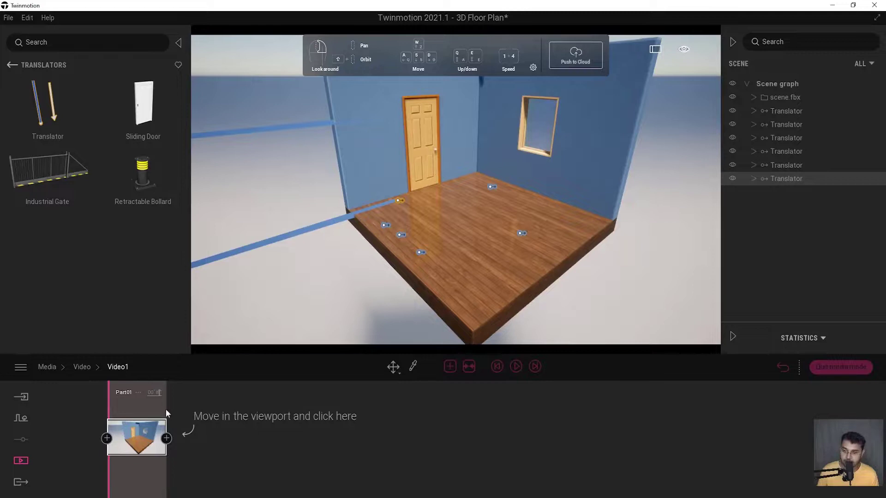
Add a second keyframe with the same camera view after the first one in the video part
click(166, 438)
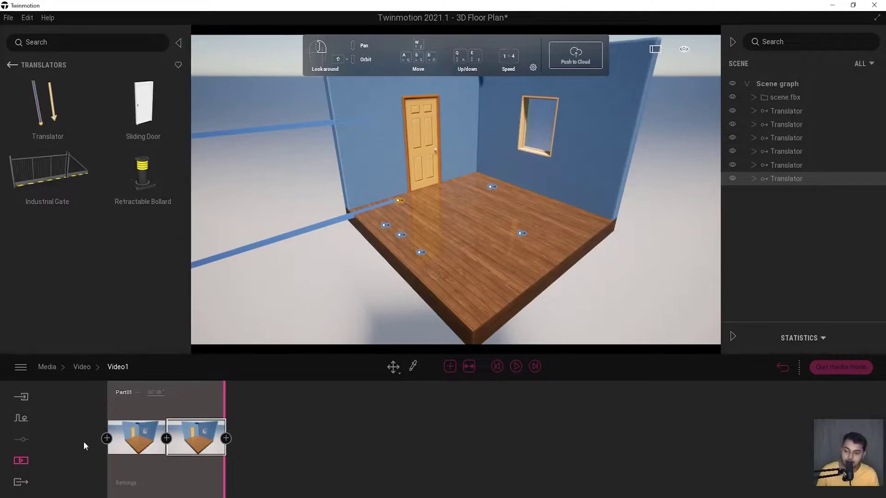
mouse_move(135, 438)
click(183, 444)
Select Video1 as the media for export and export it to the Project 7 folder
click(20, 482)
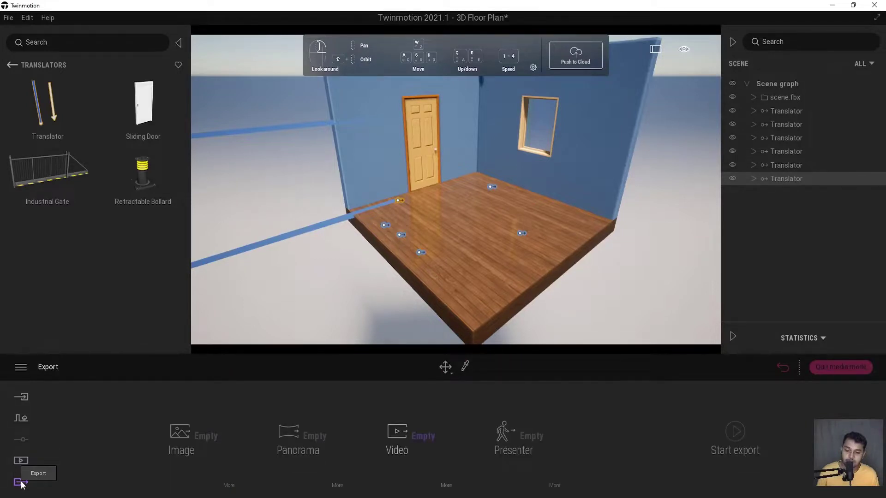
click(426, 438)
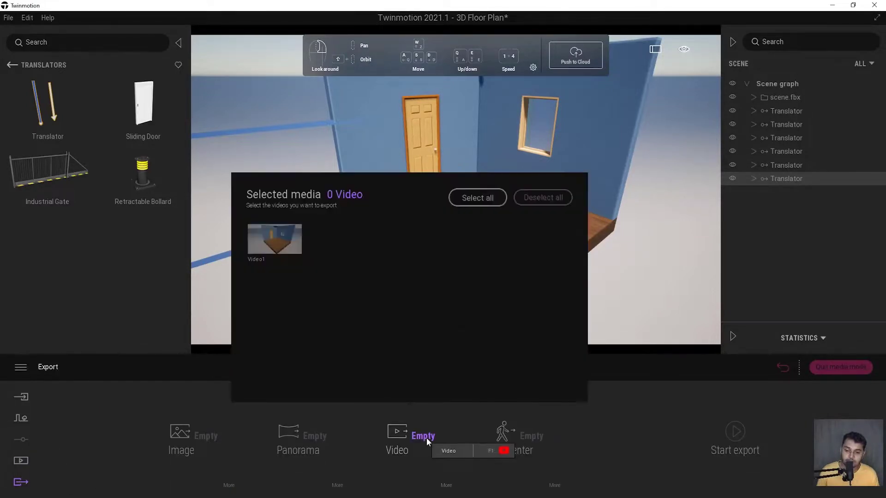
click(289, 237)
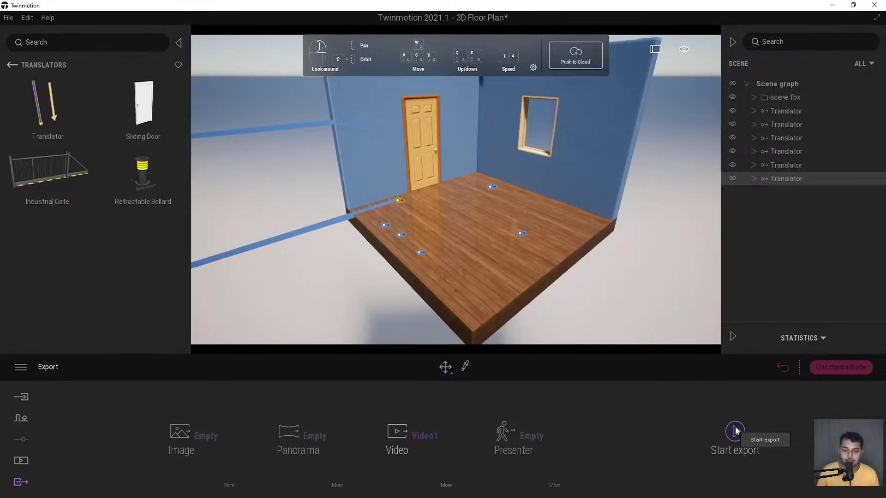
click(412, 437)
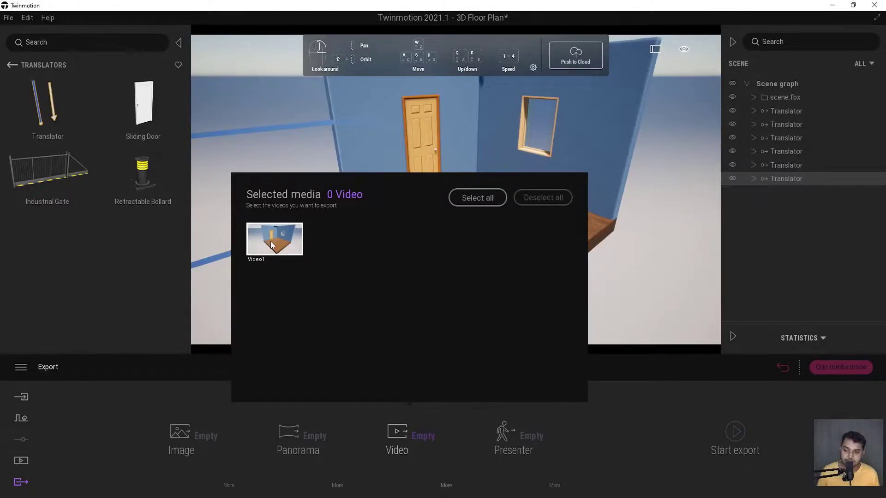
click(271, 245)
click(659, 395)
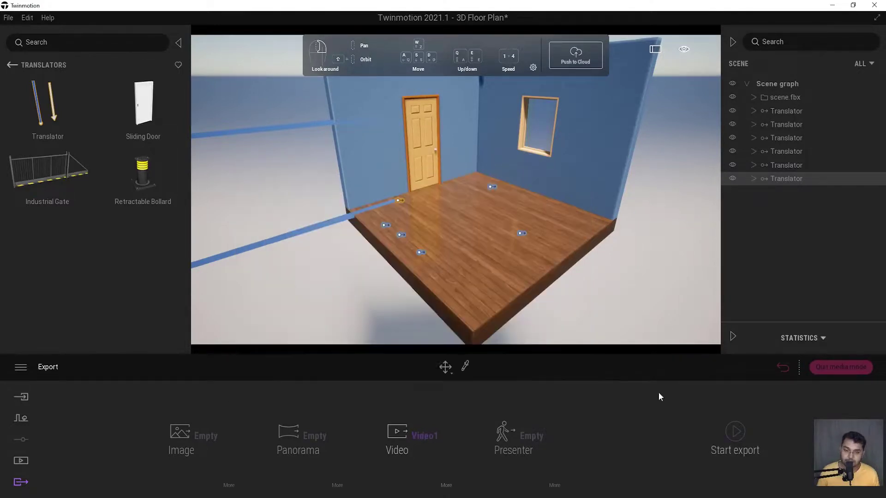
click(735, 433)
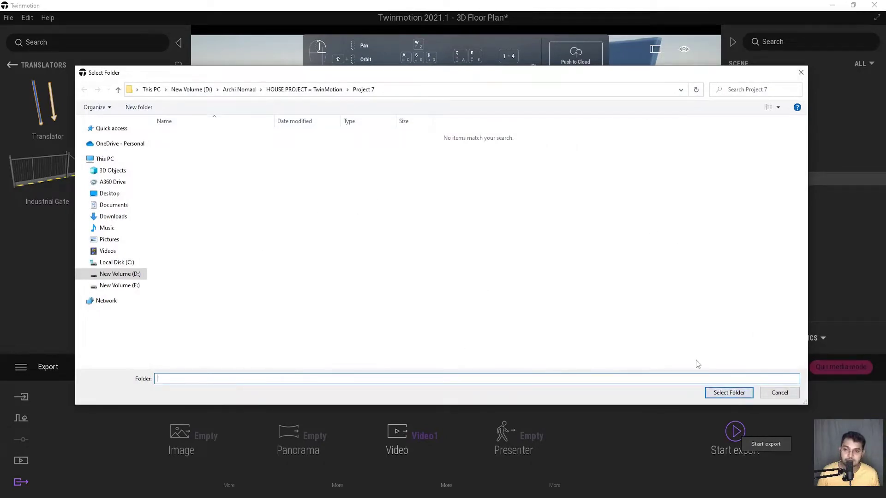
click(728, 392)
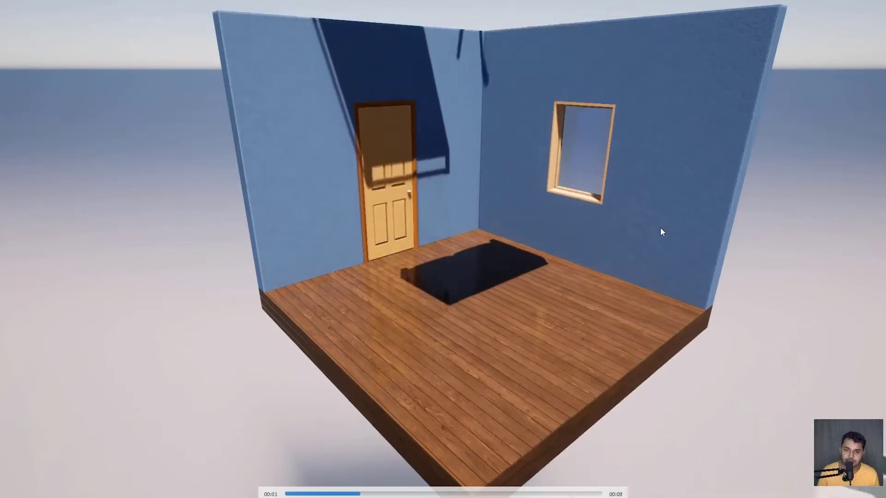
Replay the exported video from its beginning to review how the furniture, plant, carpet and TV move
key(space)
click(288, 494)
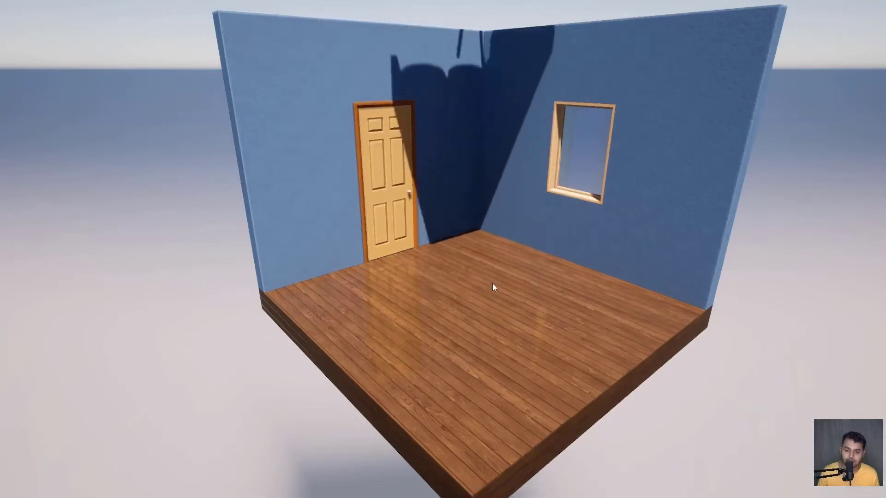
key(space)
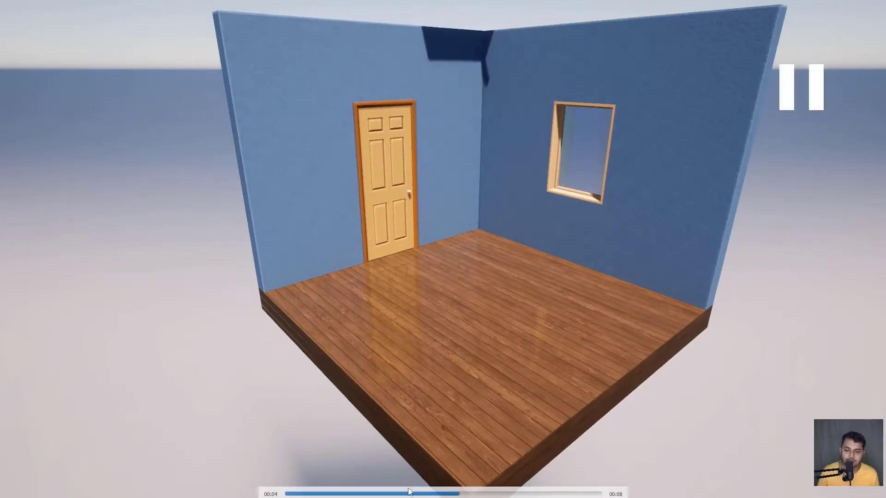
click(314, 494)
drag(314, 493, 293, 495)
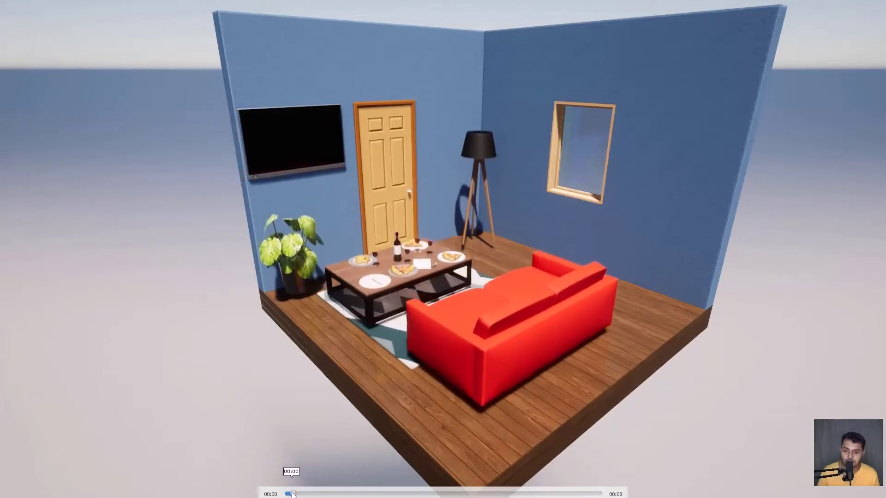